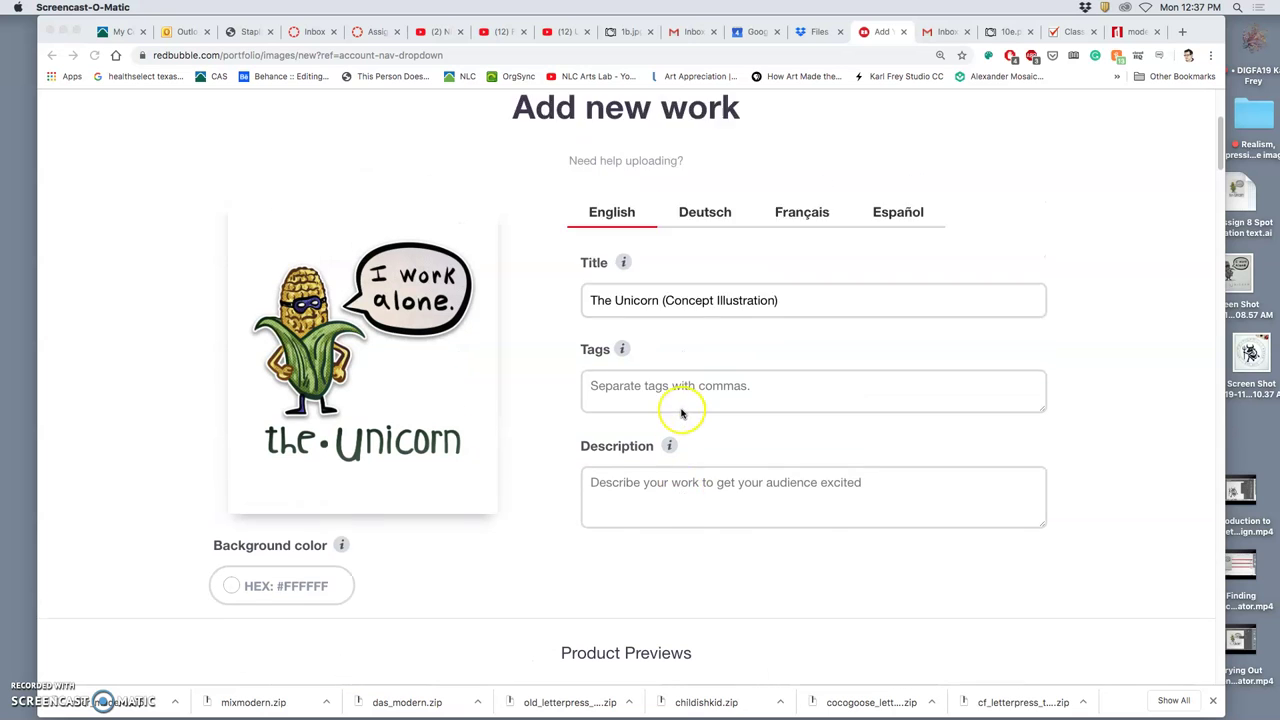
Preview the Standard Print Clothing shirt in black, heather grey and white.
{"action": "scroll", "coordinate": [680, 414], "scroll_direction": "down", "scroll_amount": 3}
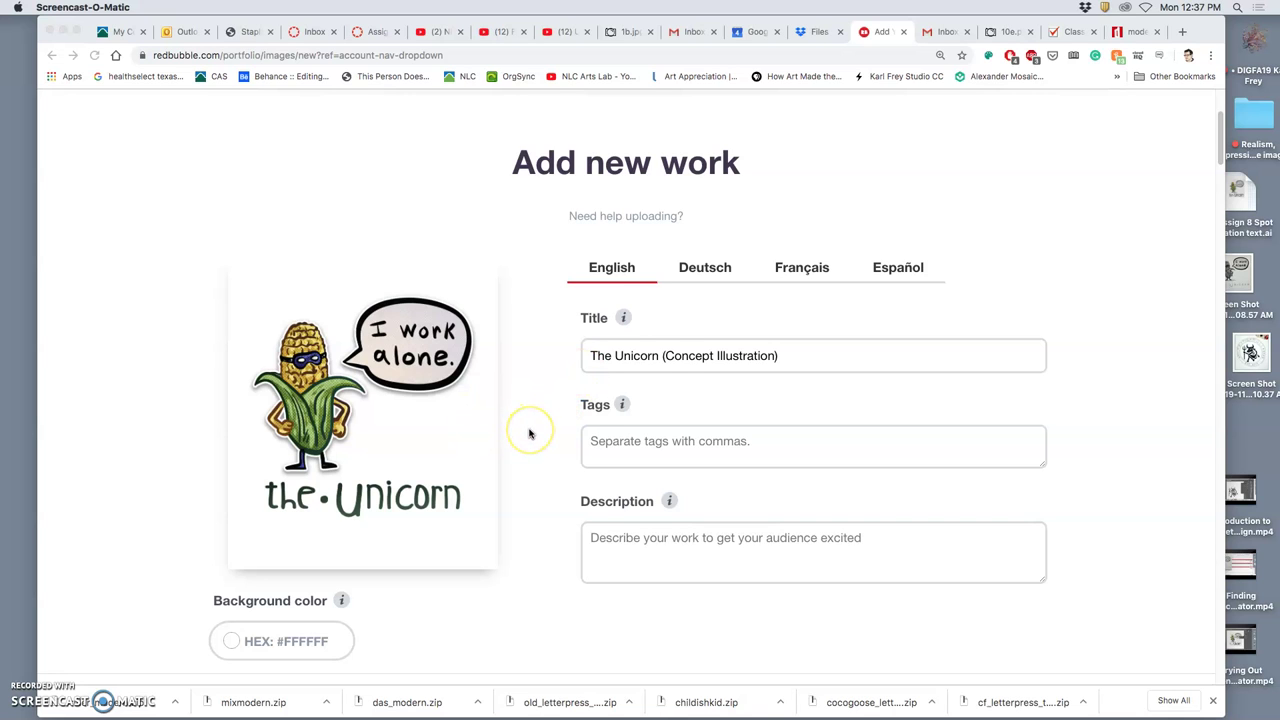
{"action": "scroll", "coordinate": [530, 433], "scroll_direction": "down", "scroll_amount": 1}
{"action": "scroll", "coordinate": [530, 433], "scroll_direction": "down", "scroll_amount": 4}
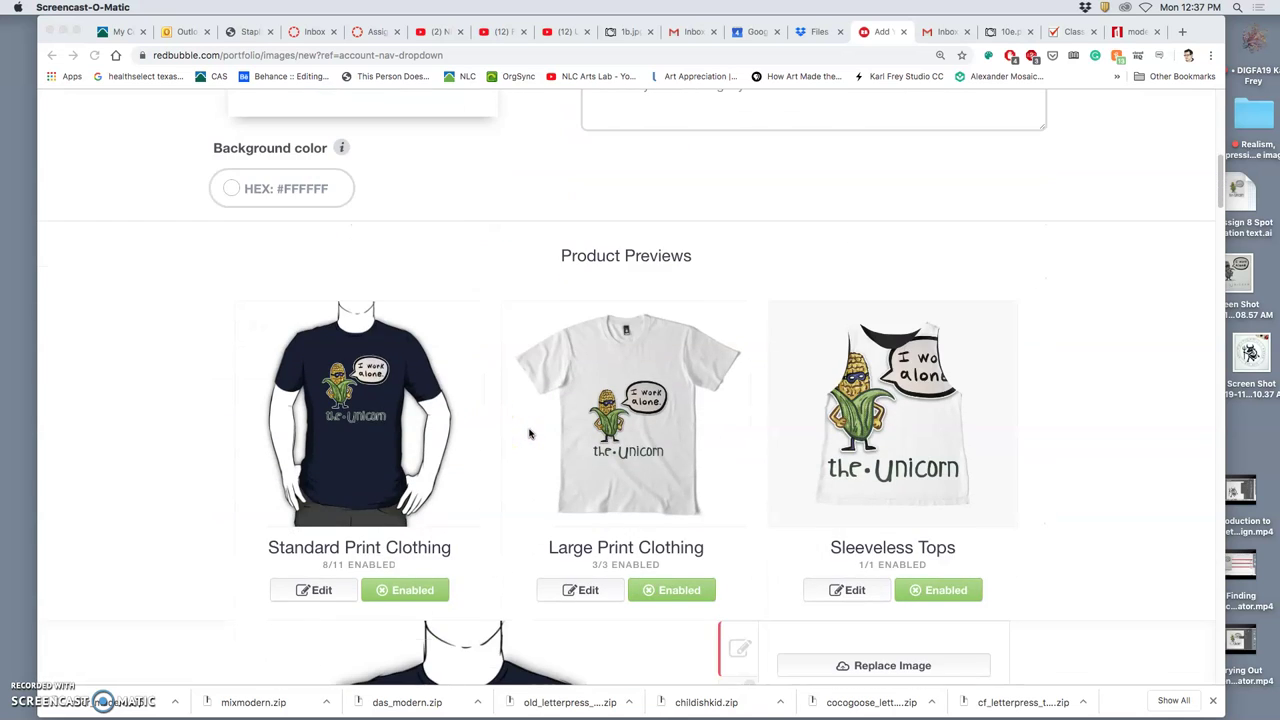
{"action": "scroll", "coordinate": [407, 420], "scroll_direction": "down", "scroll_amount": 2}
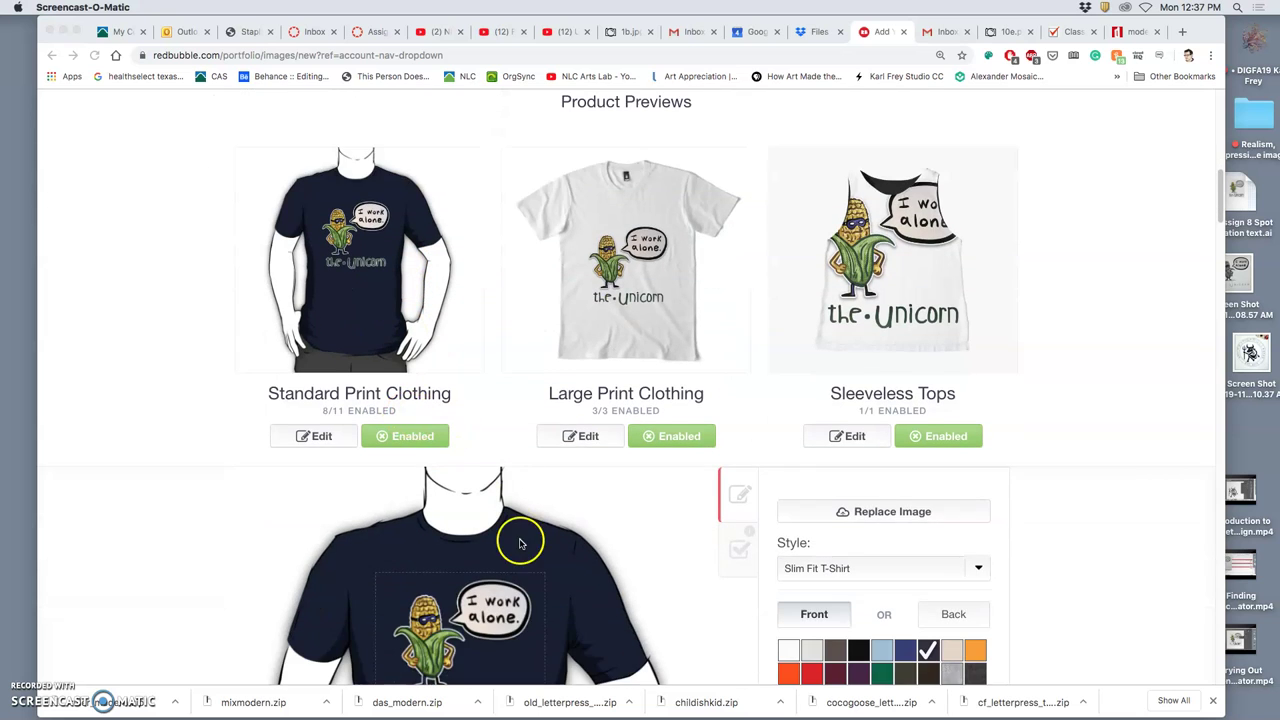
{"action": "scroll", "coordinate": [519, 543], "scroll_direction": "down", "scroll_amount": 2}
{"action": "scroll", "coordinate": [570, 543], "scroll_direction": "down", "scroll_amount": 3}
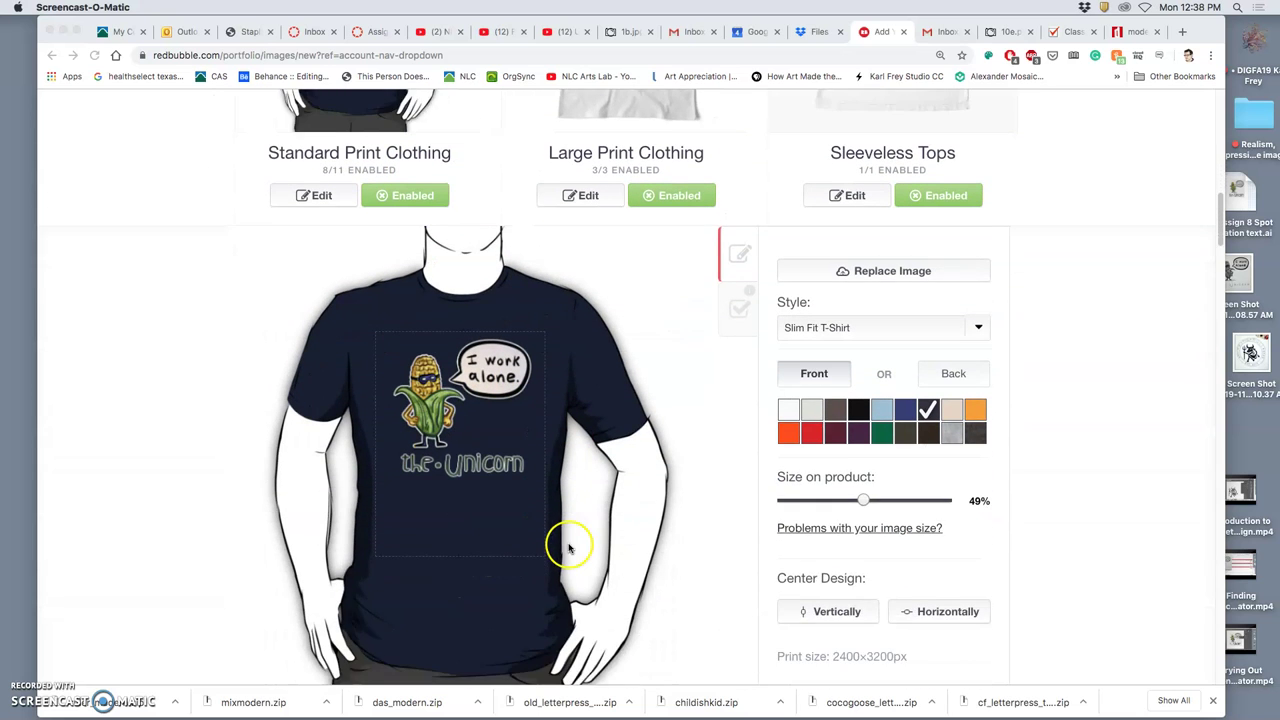
{"action": "scroll", "coordinate": [570, 546], "scroll_direction": "up", "scroll_amount": 1}
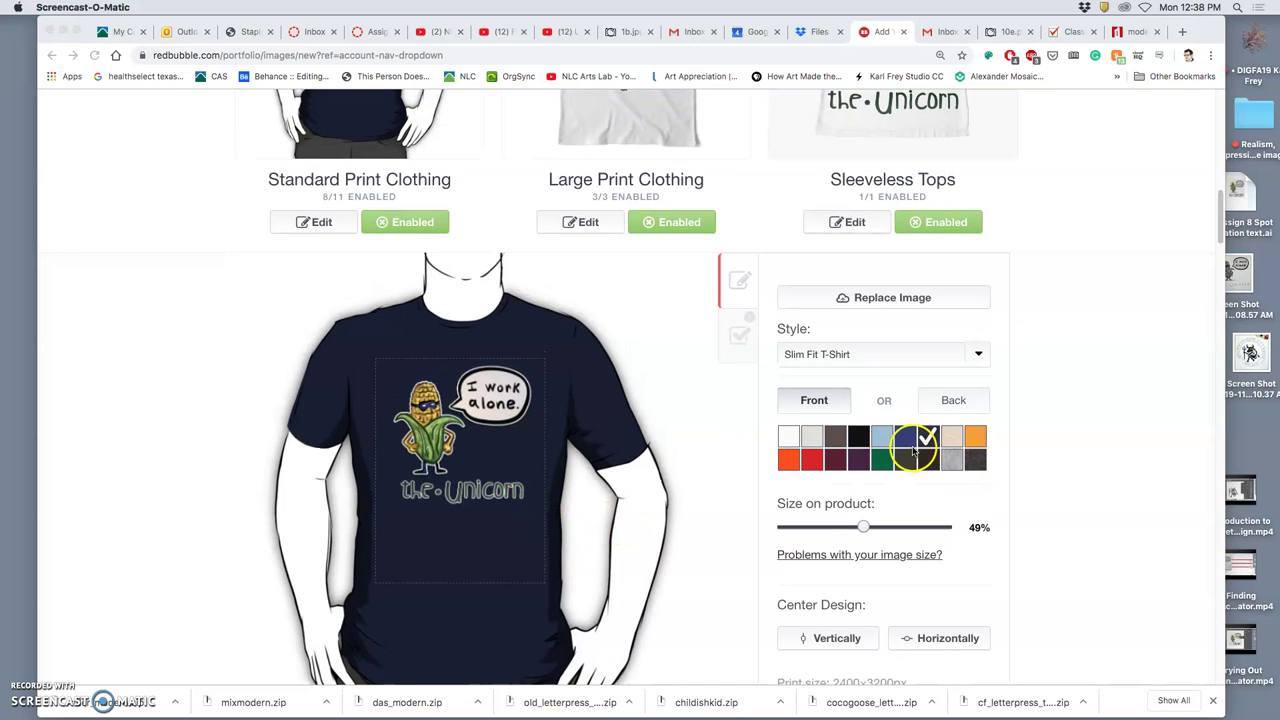
{"action": "left_click", "coordinate": [862, 443]}
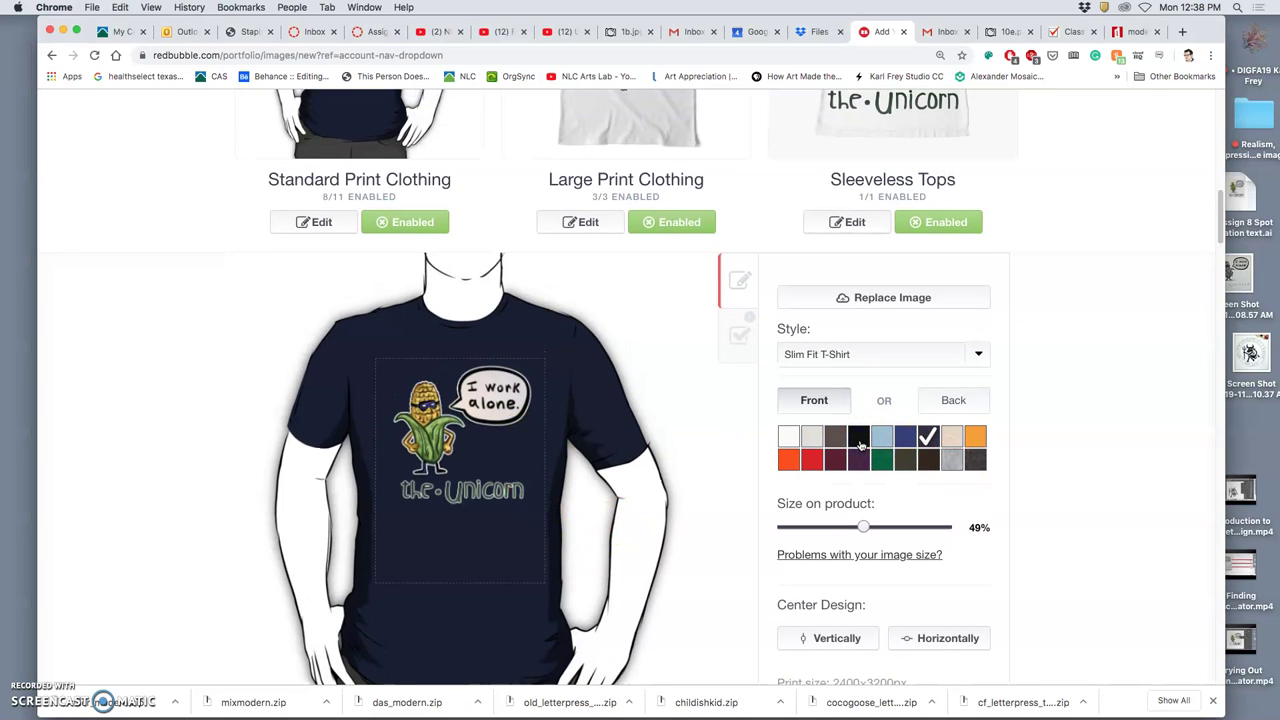
{"action": "left_click", "coordinate": [860, 443]}
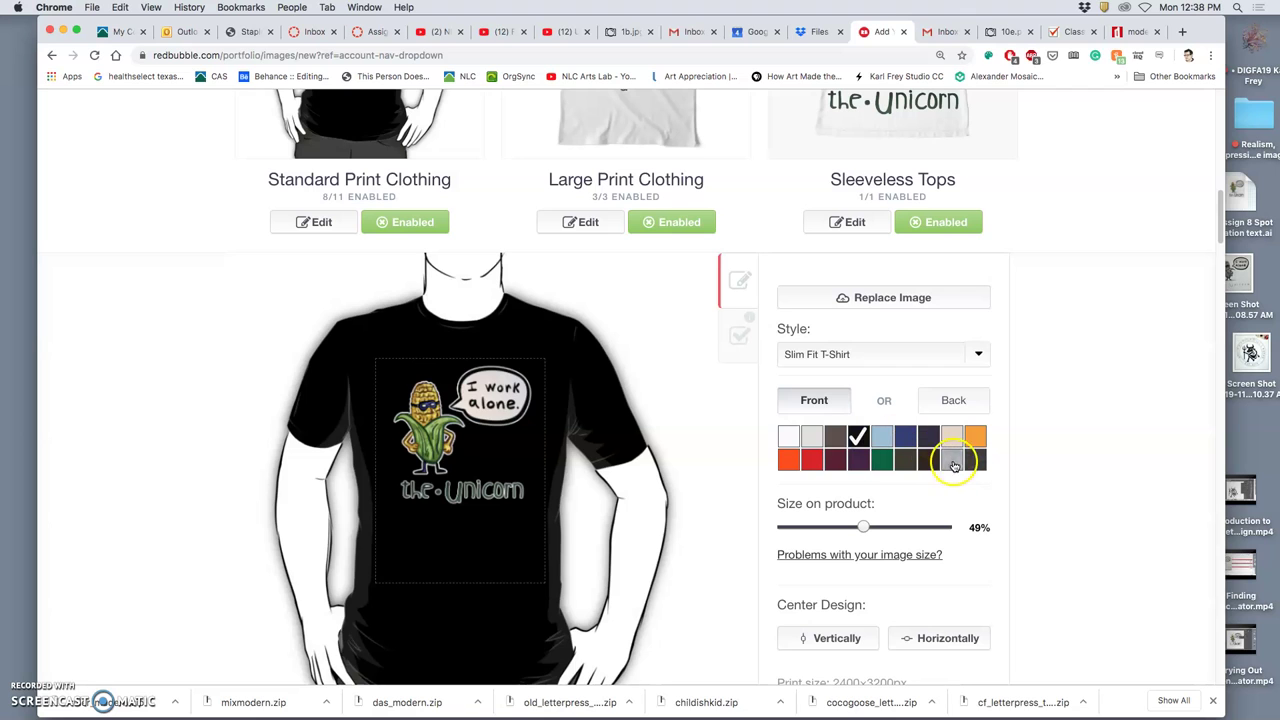
{"action": "left_click", "coordinate": [953, 462]}
{"action": "left_click", "coordinate": [787, 438]}
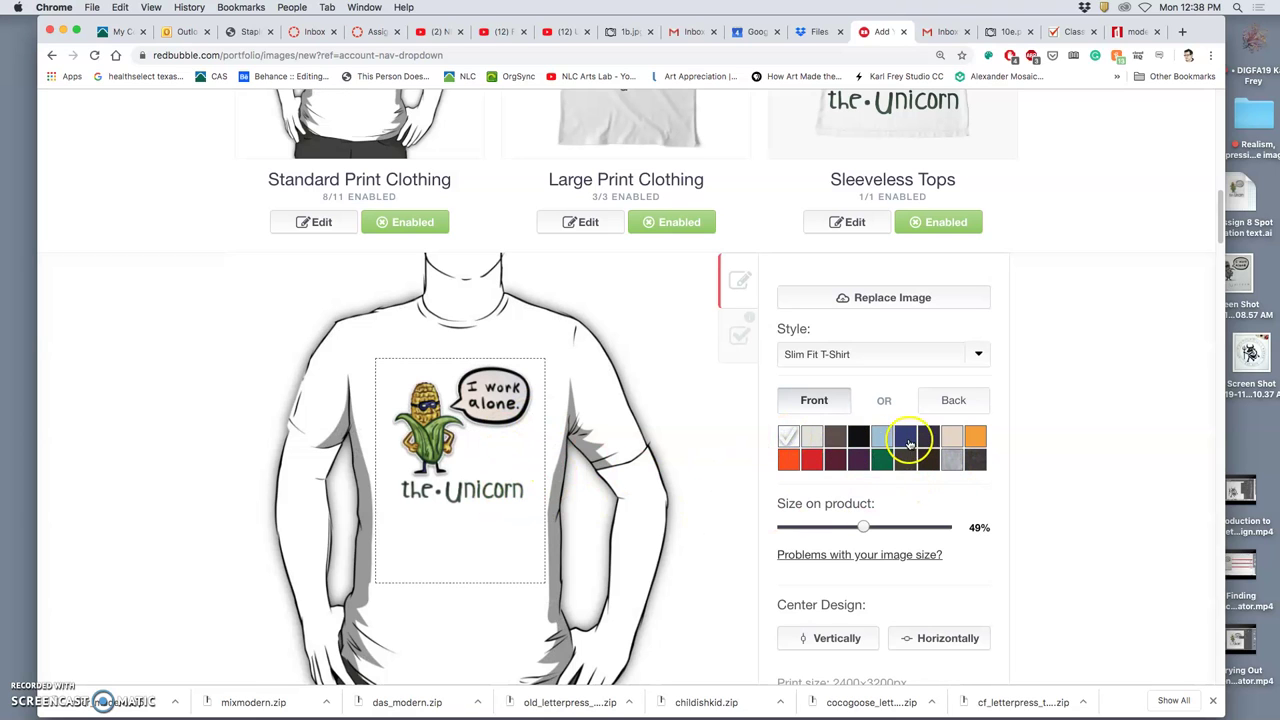
Set the shirt back to navy and apply the Standard Print Clothing changes.
{"action": "left_click", "coordinate": [929, 440]}
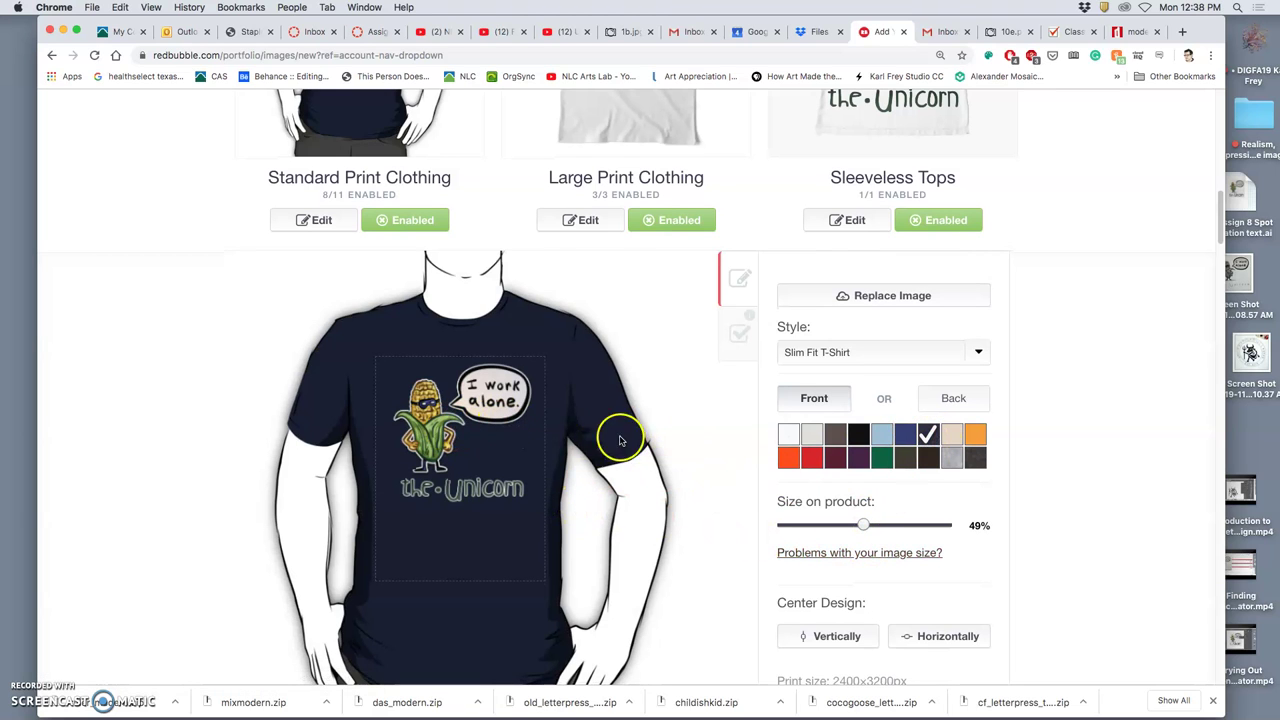
{"action": "scroll", "coordinate": [652, 477], "scroll_direction": "down", "scroll_amount": 5}
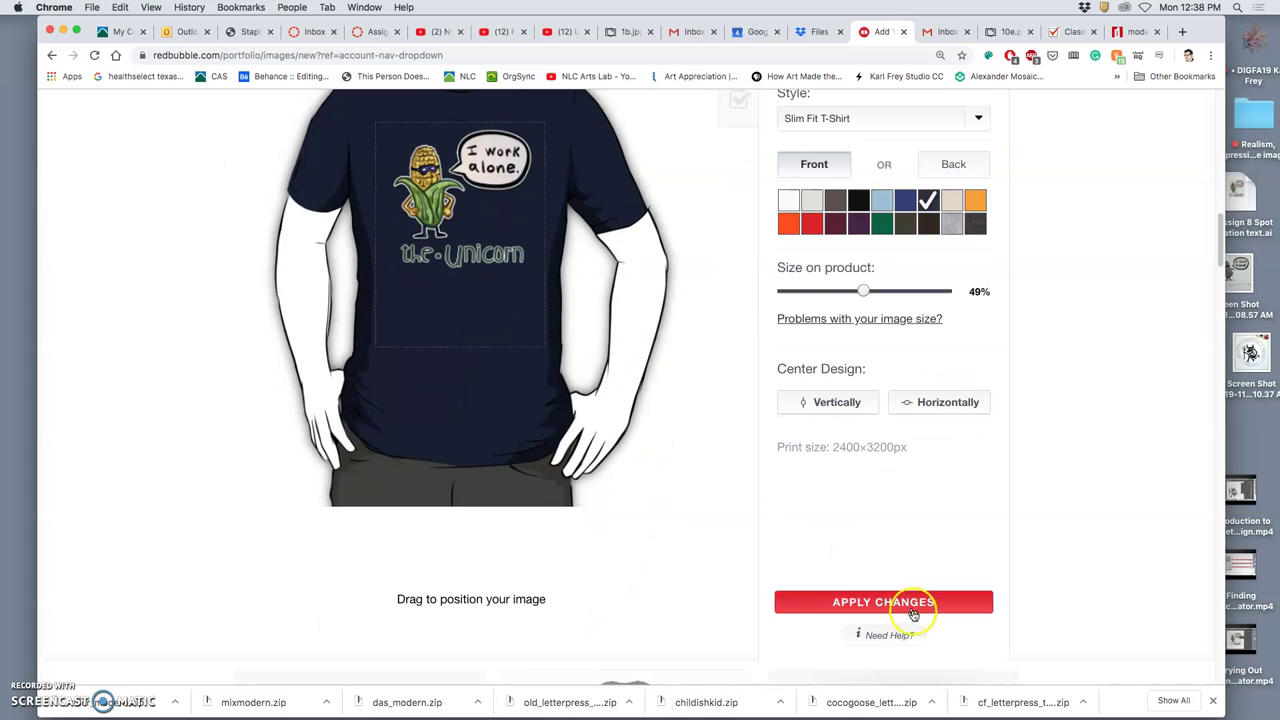
{"action": "left_click", "coordinate": [900, 603]}
Reposition the corn design on the Large Print Clothing t-shirt and scale it to 63%.
{"action": "scroll", "coordinate": [711, 425], "scroll_direction": "up", "scroll_amount": 5}
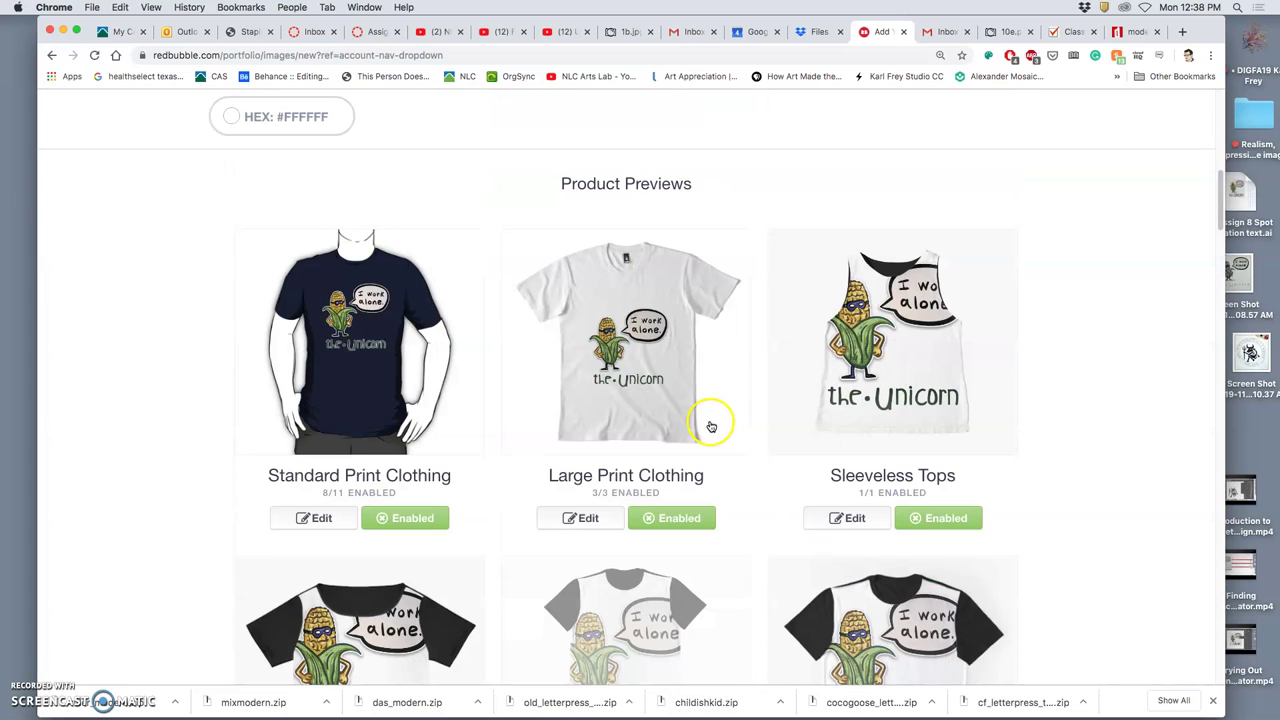
{"action": "left_click", "coordinate": [604, 521]}
{"action": "scroll", "coordinate": [790, 500], "scroll_direction": "down", "scroll_amount": 3}
{"action": "left_click_drag", "start_coordinate": [528, 537], "coordinate": [530, 495]}
{"action": "left_click_drag", "start_coordinate": [919, 505], "coordinate": [926, 504]}
{"action": "left_click_drag", "start_coordinate": [568, 481], "coordinate": [528, 482]}
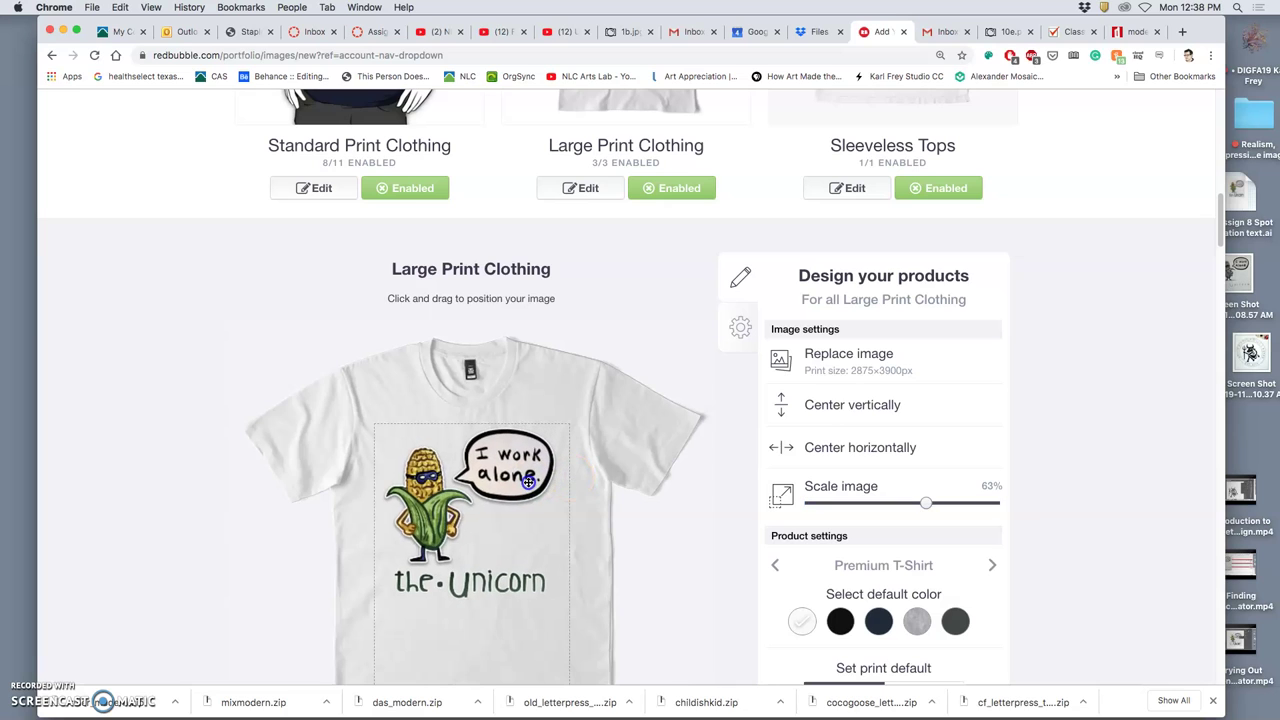
Make black the default Premium T-Shirt colour and apply the changes.
{"action": "left_click", "coordinate": [878, 623]}
{"action": "left_click", "coordinate": [843, 623]}
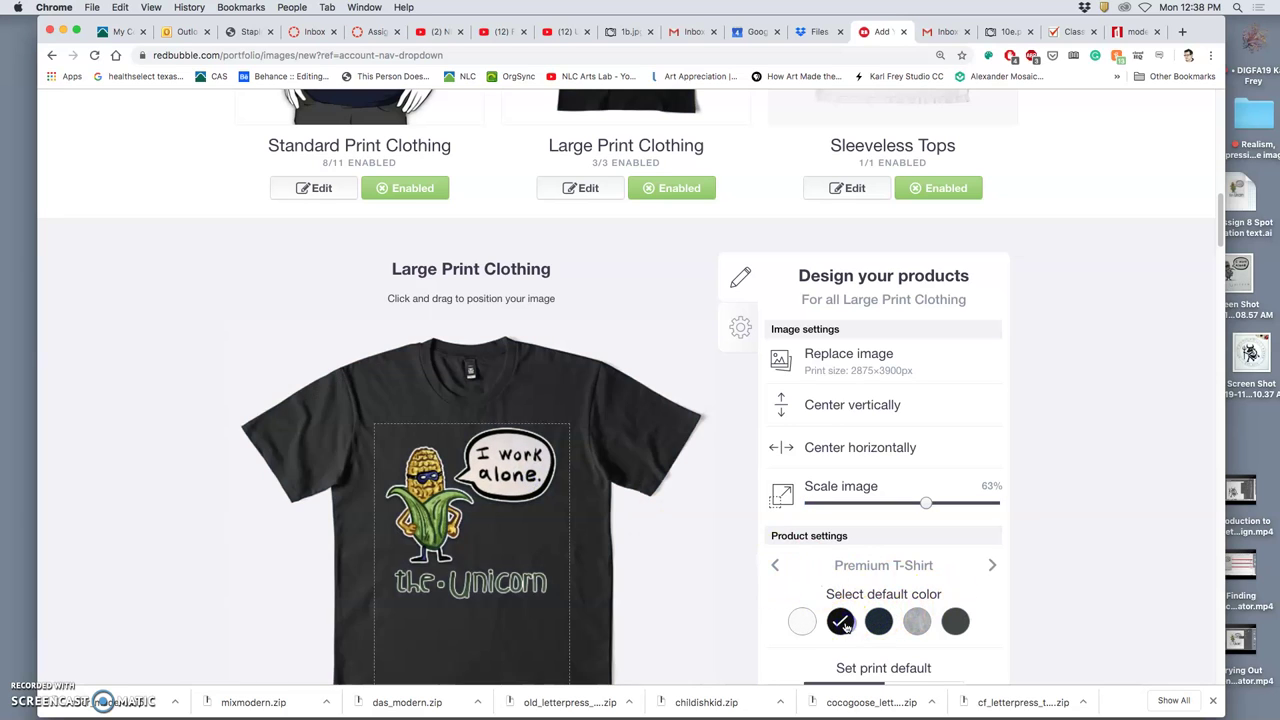
{"action": "scroll", "coordinate": [900, 605], "scroll_direction": "down", "scroll_amount": 2}
{"action": "scroll", "coordinate": [925, 520], "scroll_direction": "up", "scroll_amount": 5}
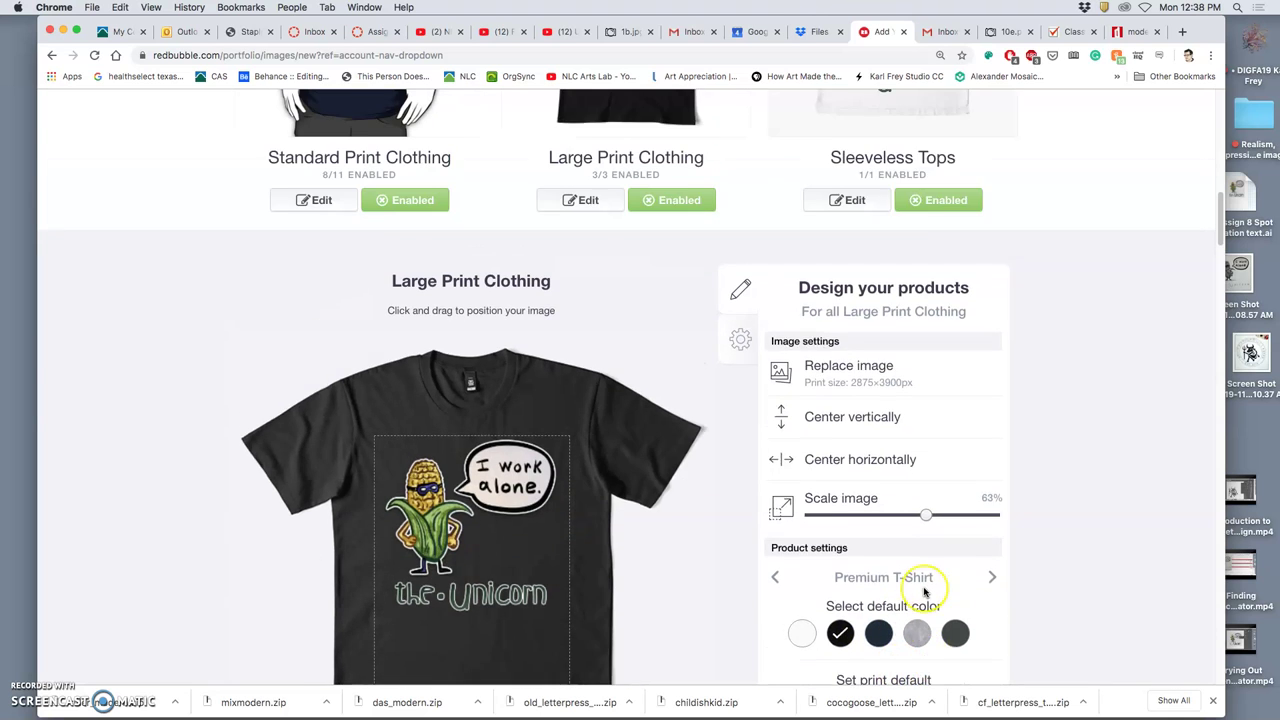
{"action": "scroll", "coordinate": [925, 593], "scroll_direction": "down", "scroll_amount": 5}
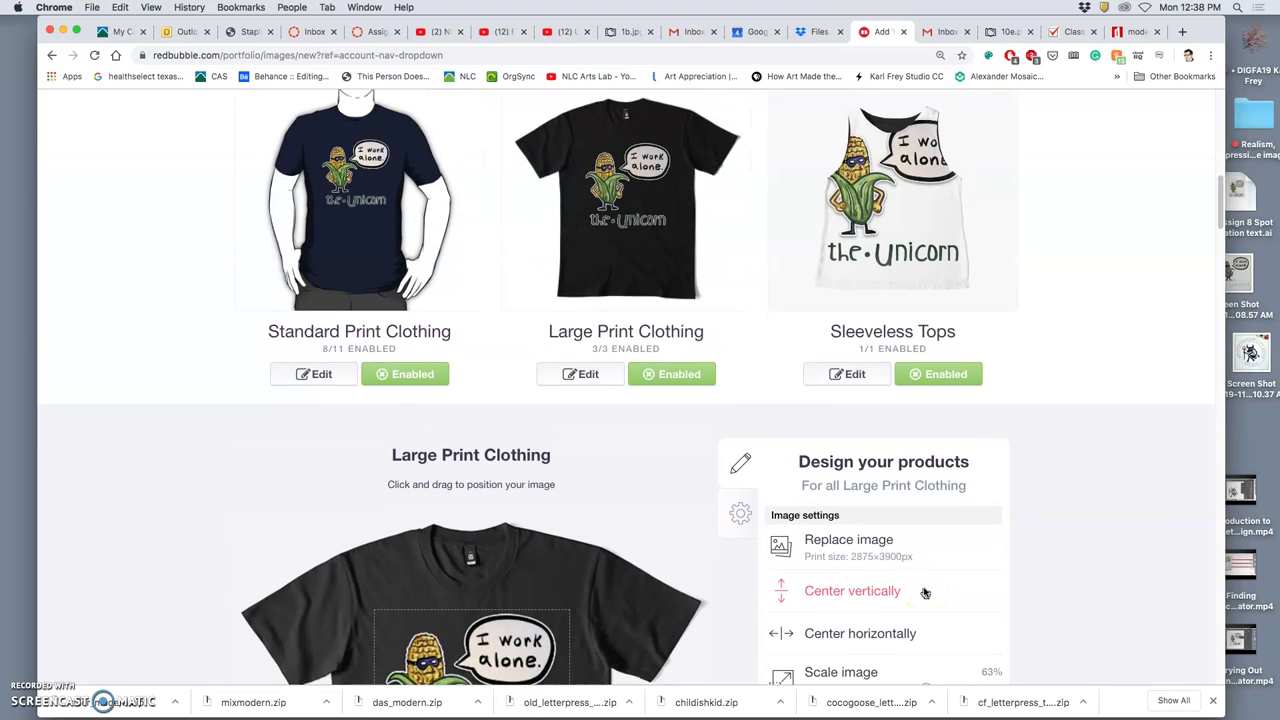
{"action": "left_click", "coordinate": [909, 568]}
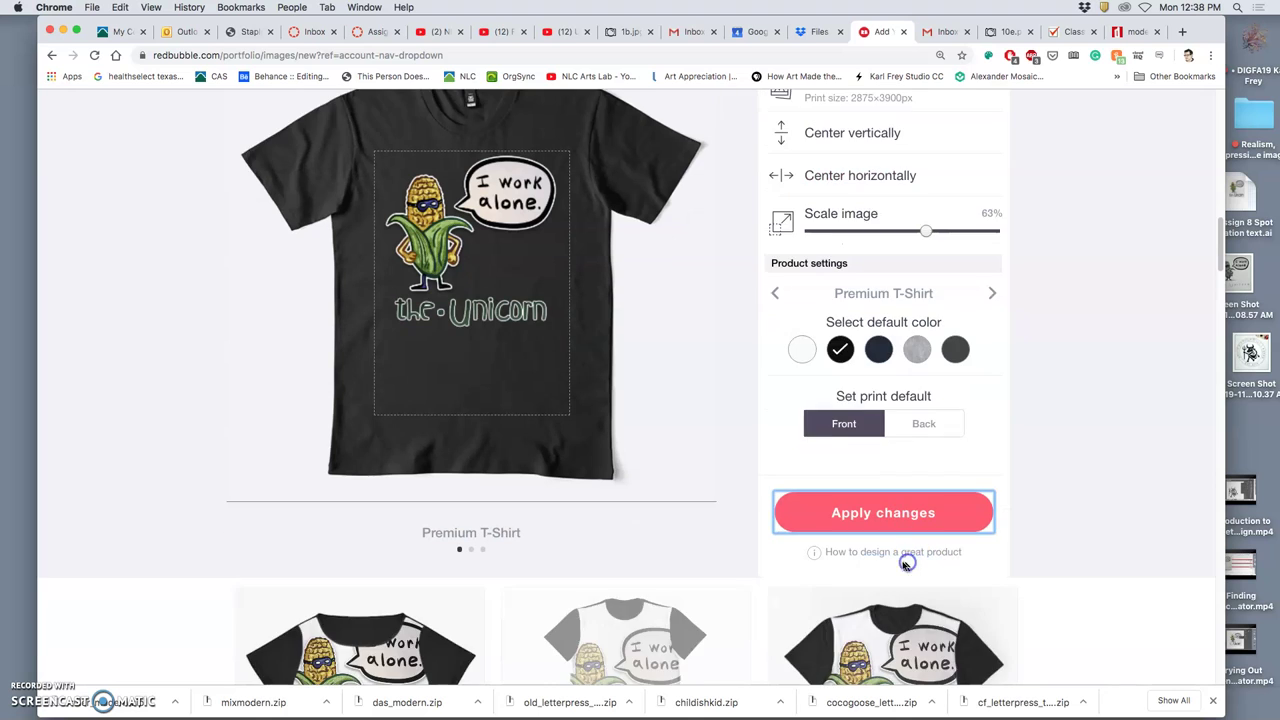
{"action": "scroll", "coordinate": [903, 560], "scroll_direction": "down", "scroll_amount": 8}
{"action": "scroll", "coordinate": [887, 560], "scroll_direction": "up", "scroll_amount": 4}
Disable Sleeveless Tops, Graphic T-Shirts and Chiffon Tops so each shows 0/1 enabled.
{"action": "scroll", "coordinate": [887, 560], "scroll_direction": "up", "scroll_amount": 2}
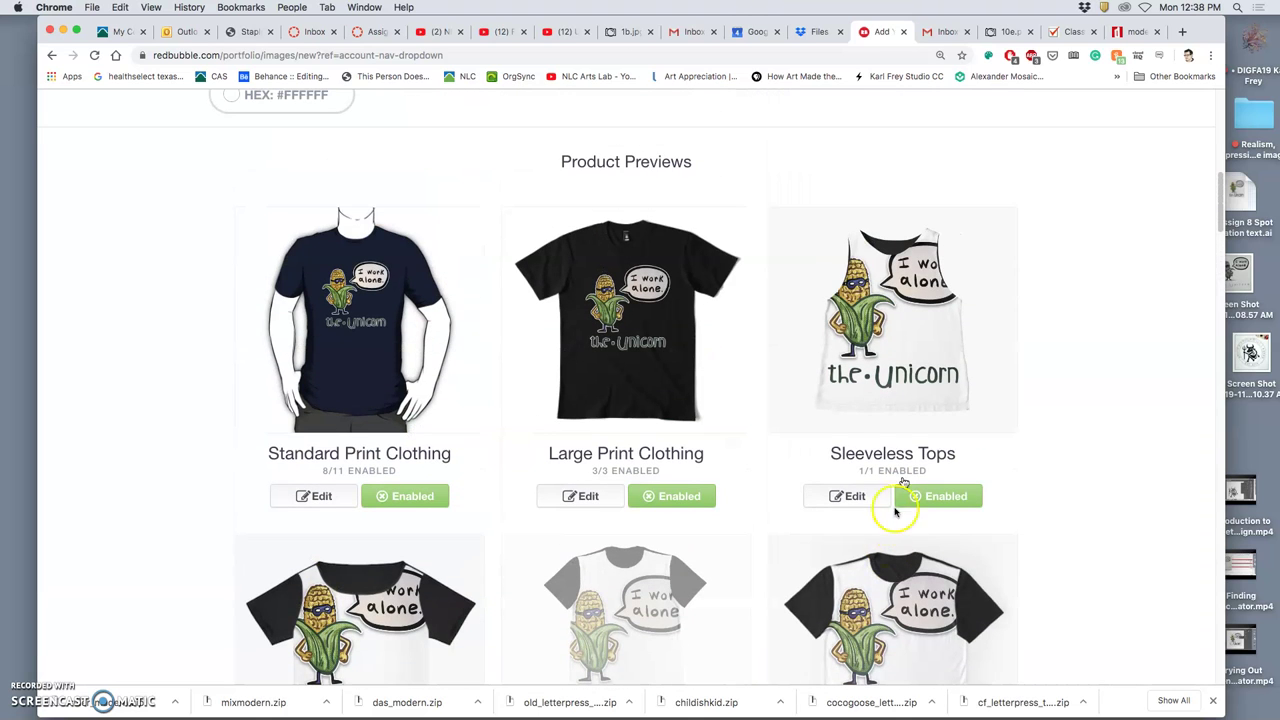
{"action": "left_click", "coordinate": [860, 503]}
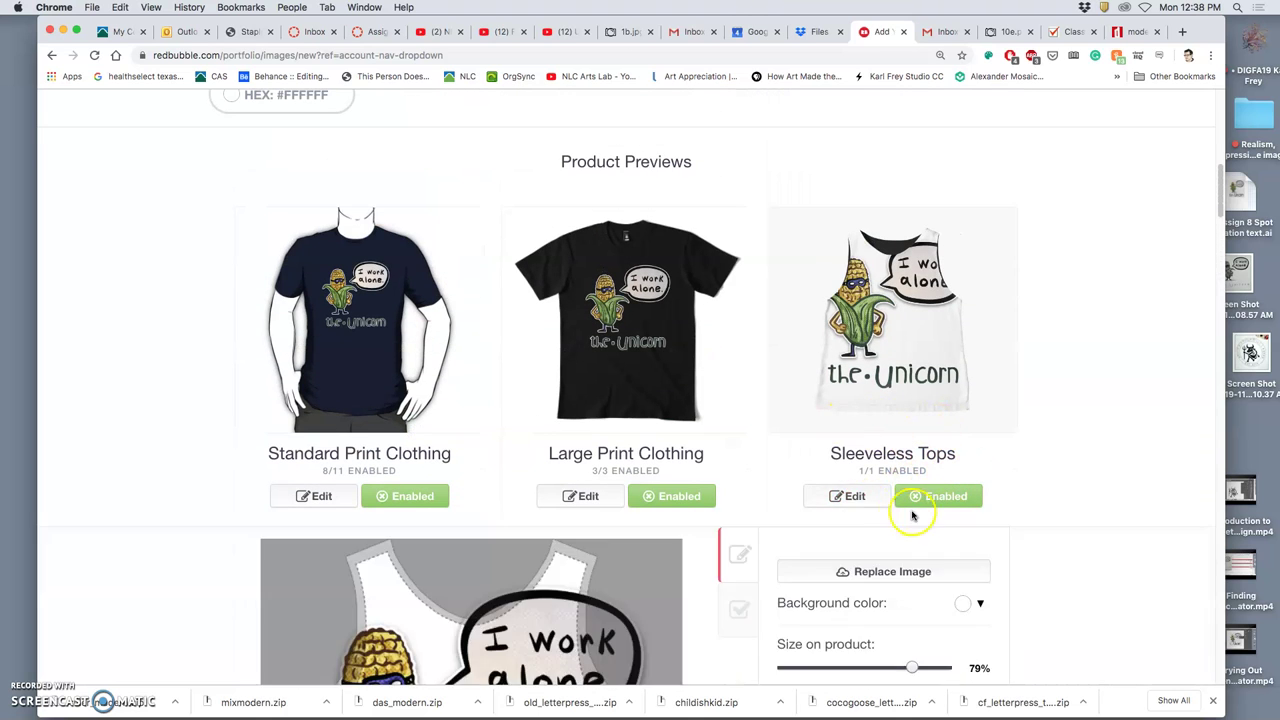
{"action": "scroll", "coordinate": [1004, 514], "scroll_direction": "down", "scroll_amount": 5}
{"action": "scroll", "coordinate": [1004, 514], "scroll_direction": "up", "scroll_amount": 4}
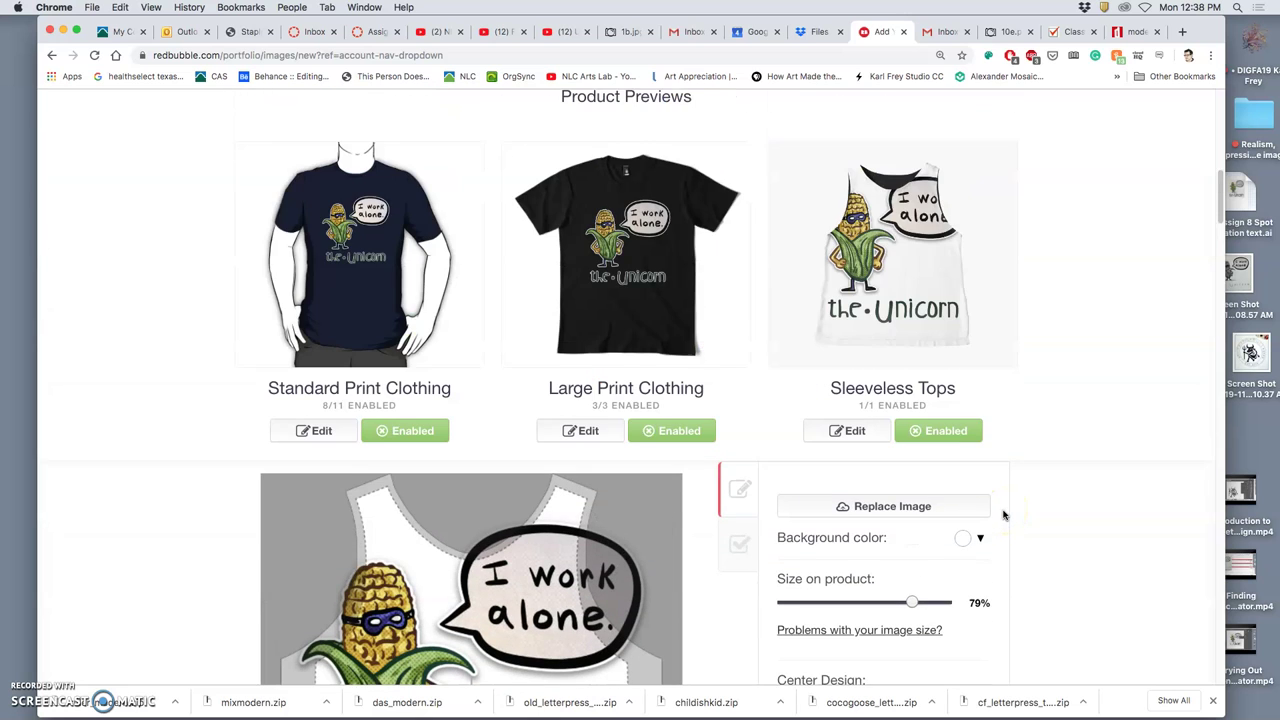
{"action": "left_click", "coordinate": [938, 432]}
{"action": "scroll", "coordinate": [1016, 502], "scroll_direction": "down", "scroll_amount": 10}
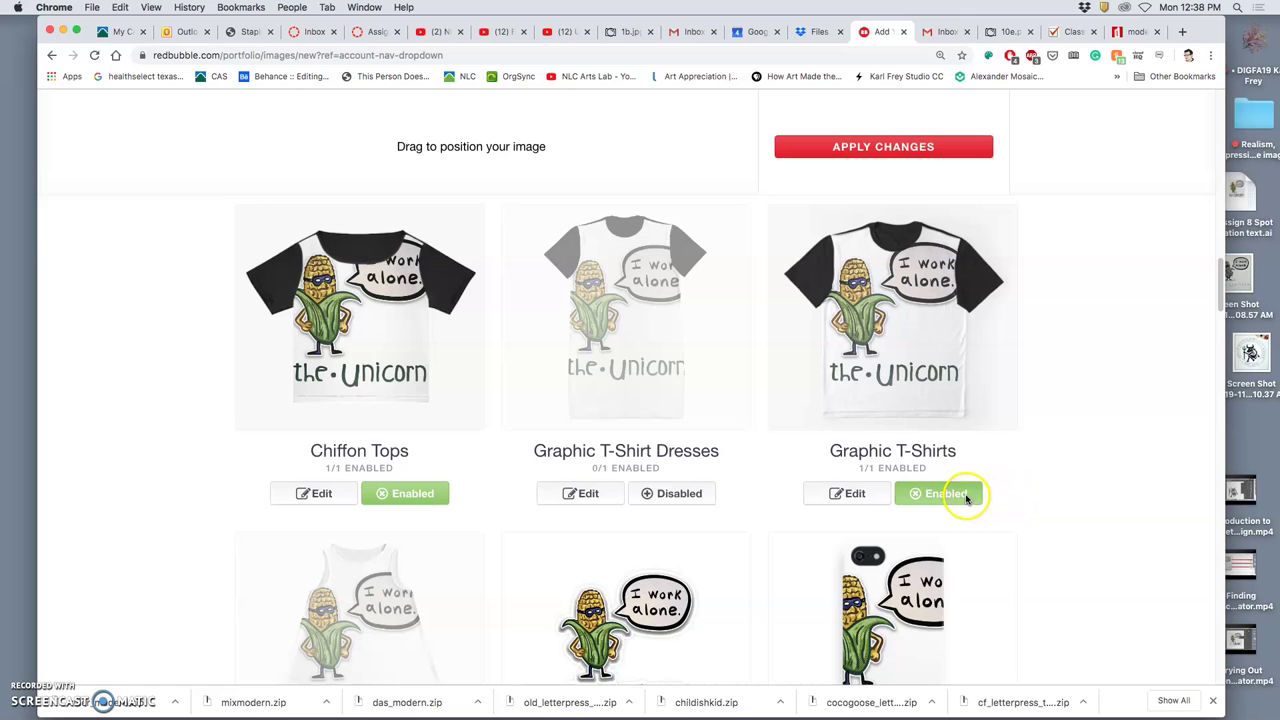
{"action": "left_click", "coordinate": [960, 494]}
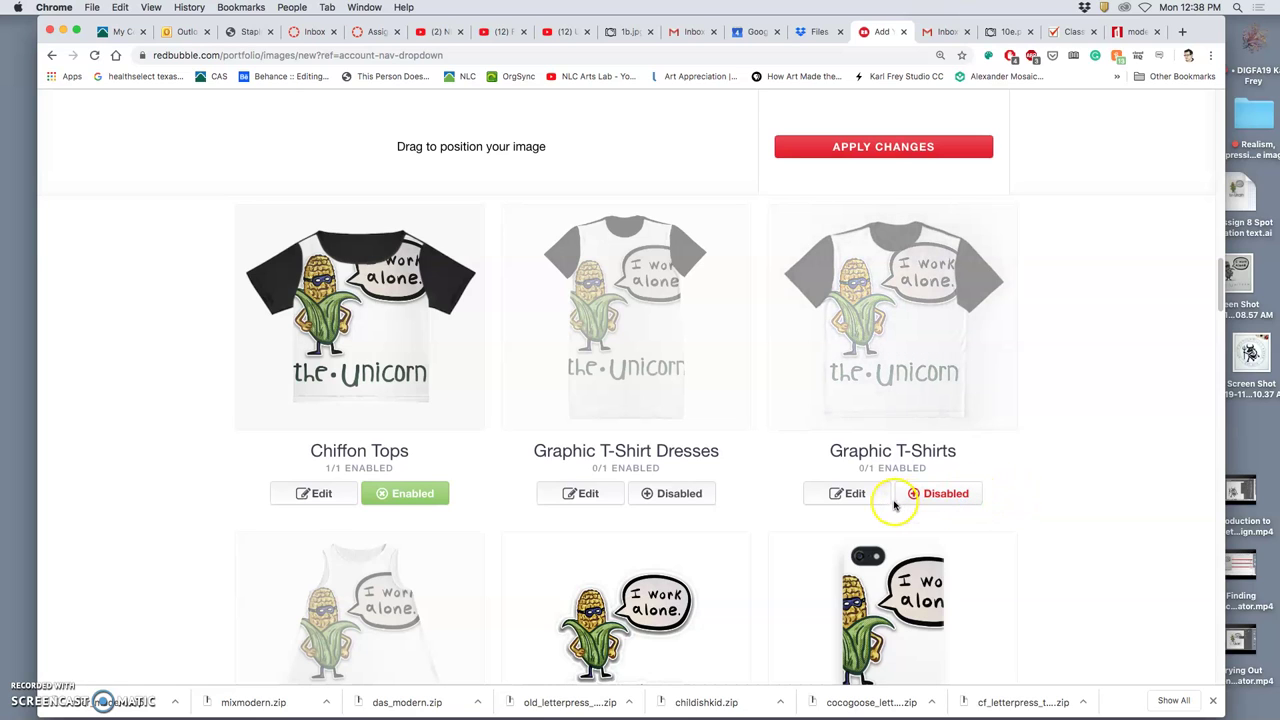
{"action": "left_click", "coordinate": [435, 497]}
{"action": "scroll", "coordinate": [504, 503], "scroll_direction": "down", "scroll_amount": 3}
{"action": "scroll", "coordinate": [504, 503], "scroll_direction": "down", "scroll_amount": 2}
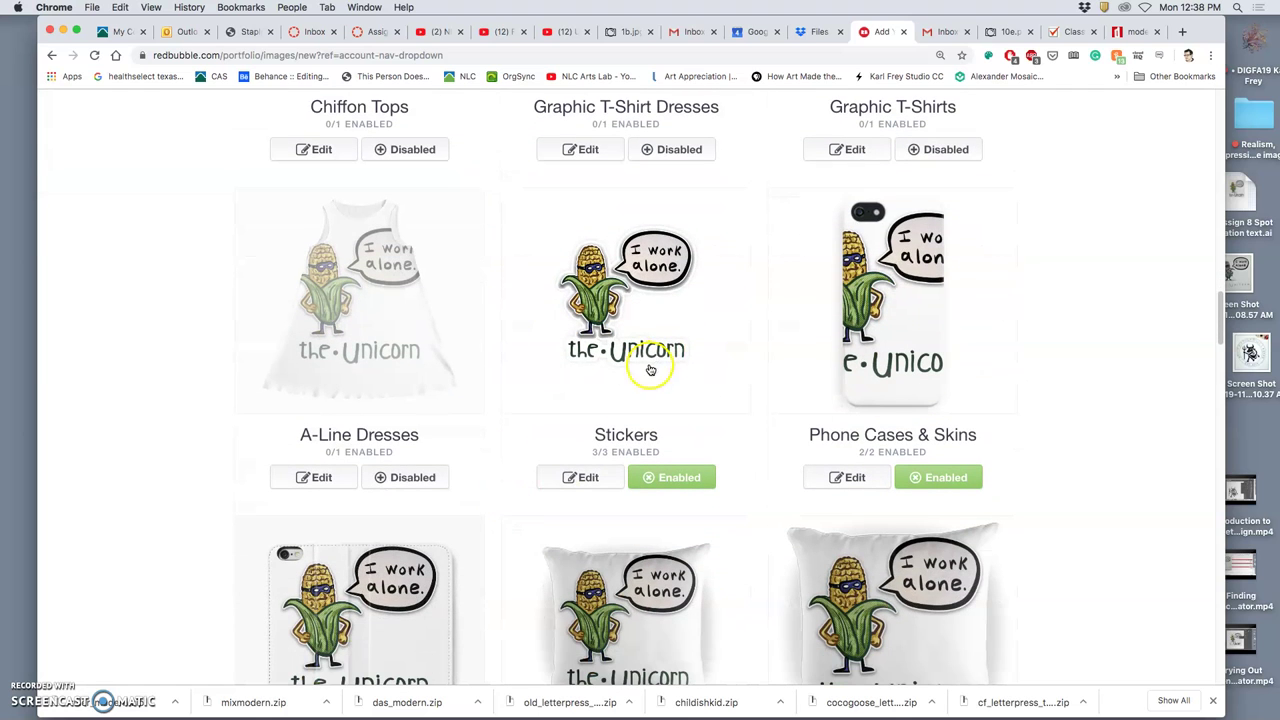
Disable Phone Cases & Skins (0/2 enabled) and apply the Stickers design settings.
{"action": "left_click", "coordinate": [611, 473]}
{"action": "scroll", "coordinate": [806, 492], "scroll_direction": "down", "scroll_amount": 6}
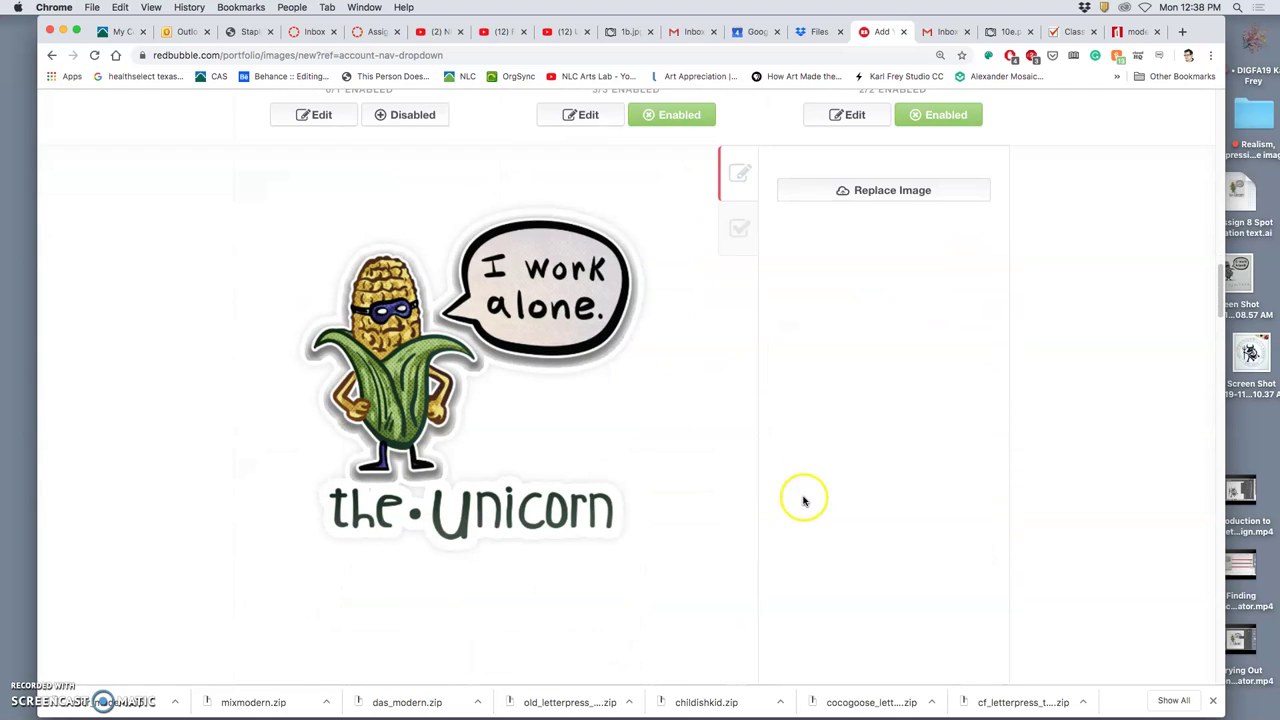
{"action": "scroll", "coordinate": [694, 484], "scroll_direction": "up", "scroll_amount": 1}
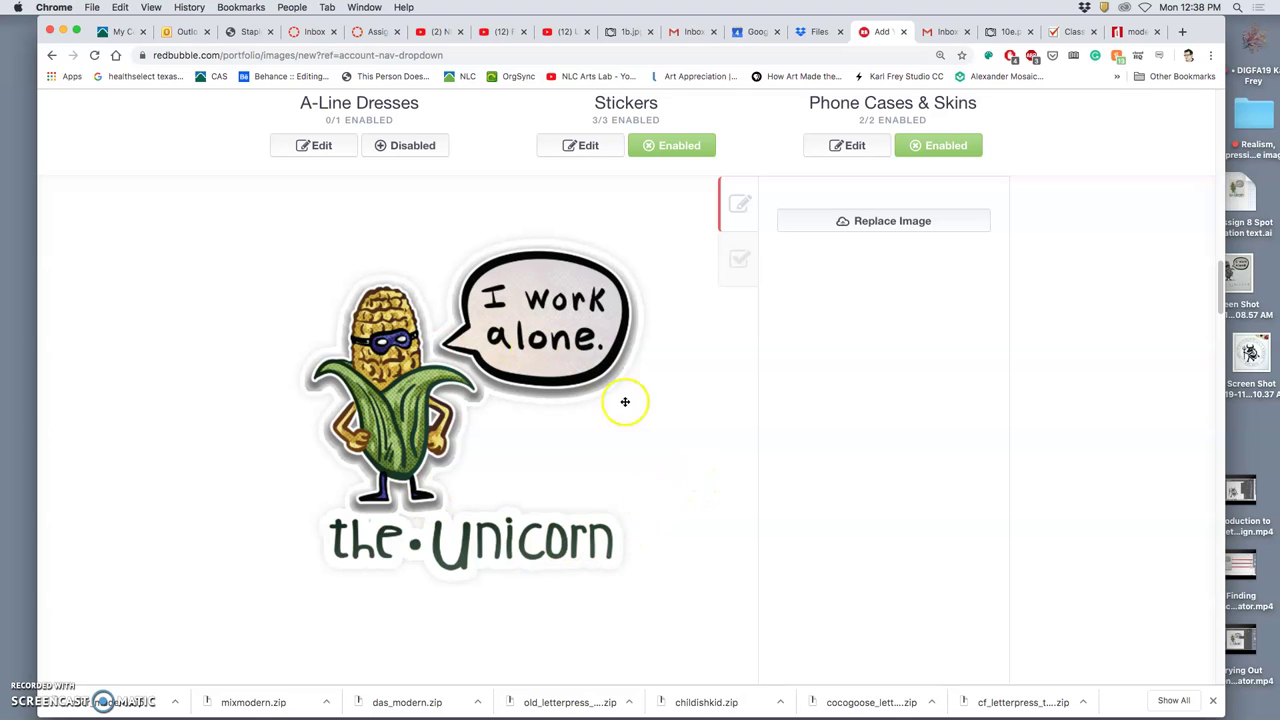
{"action": "scroll", "coordinate": [788, 436], "scroll_direction": "up", "scroll_amount": 6}
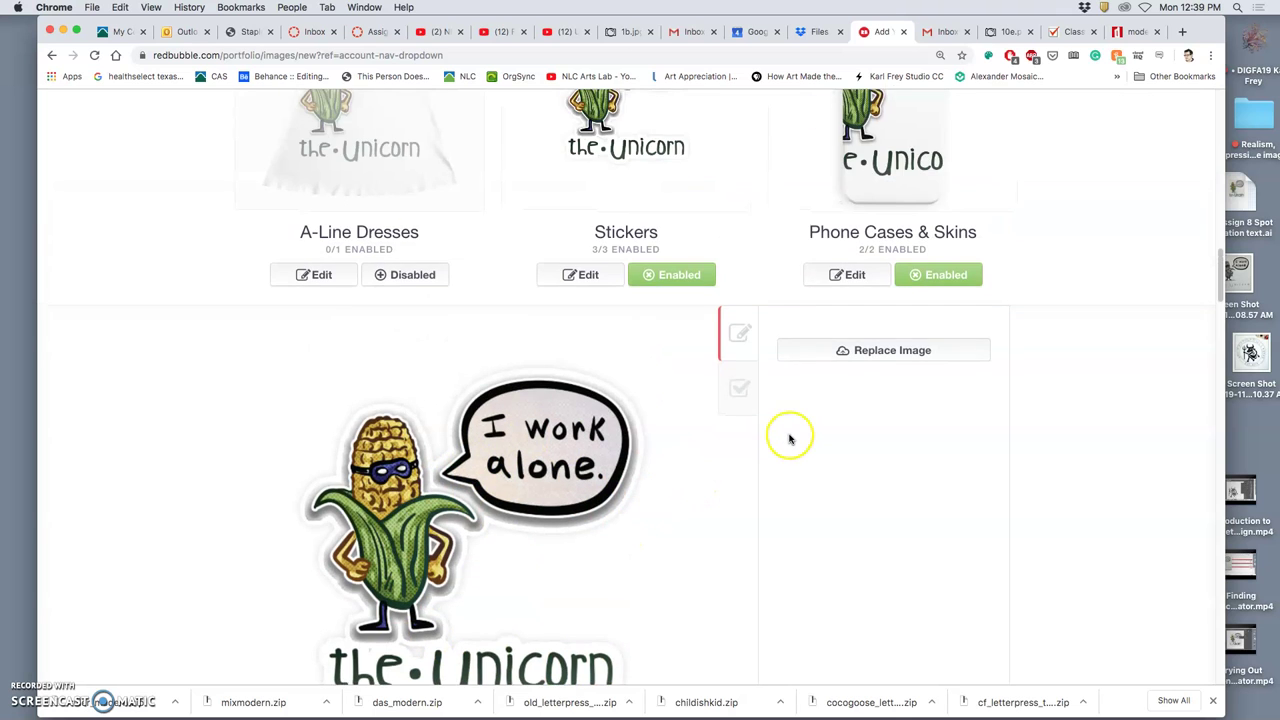
{"action": "scroll", "coordinate": [880, 460], "scroll_direction": "up", "scroll_amount": 3}
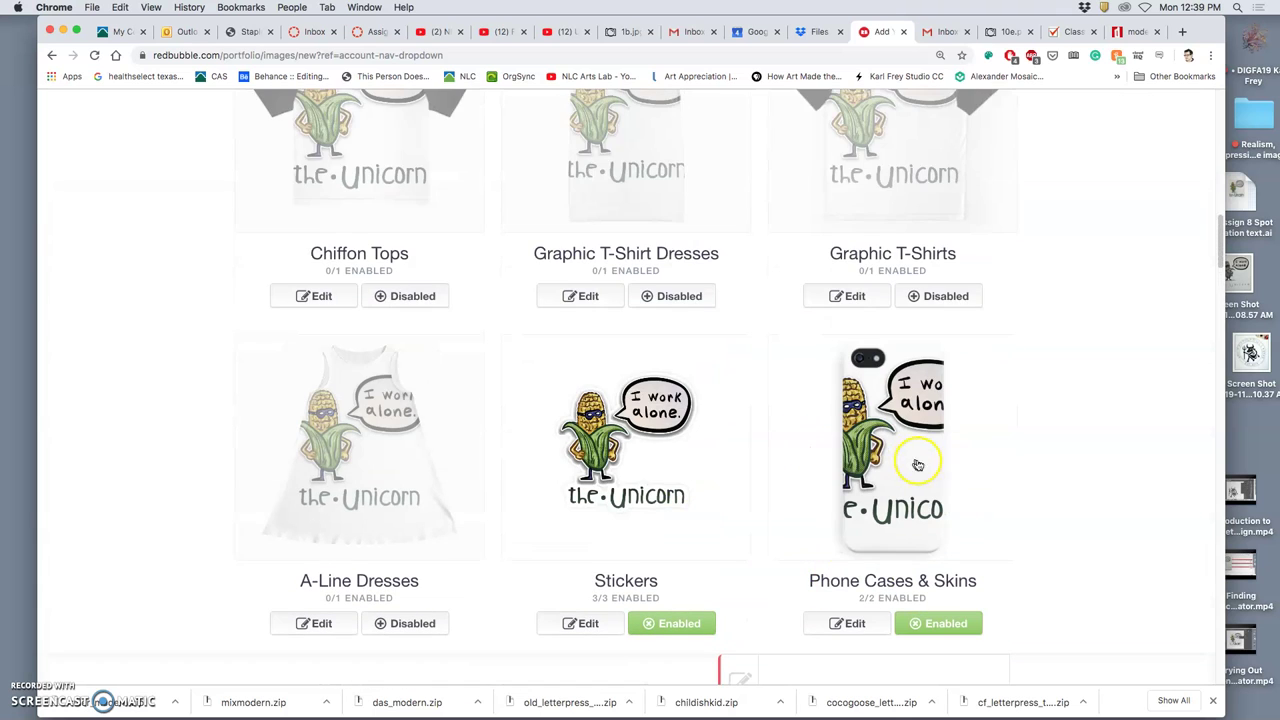
{"action": "left_click", "coordinate": [978, 620]}
{"action": "scroll", "coordinate": [985, 527], "scroll_direction": "down", "scroll_amount": 10}
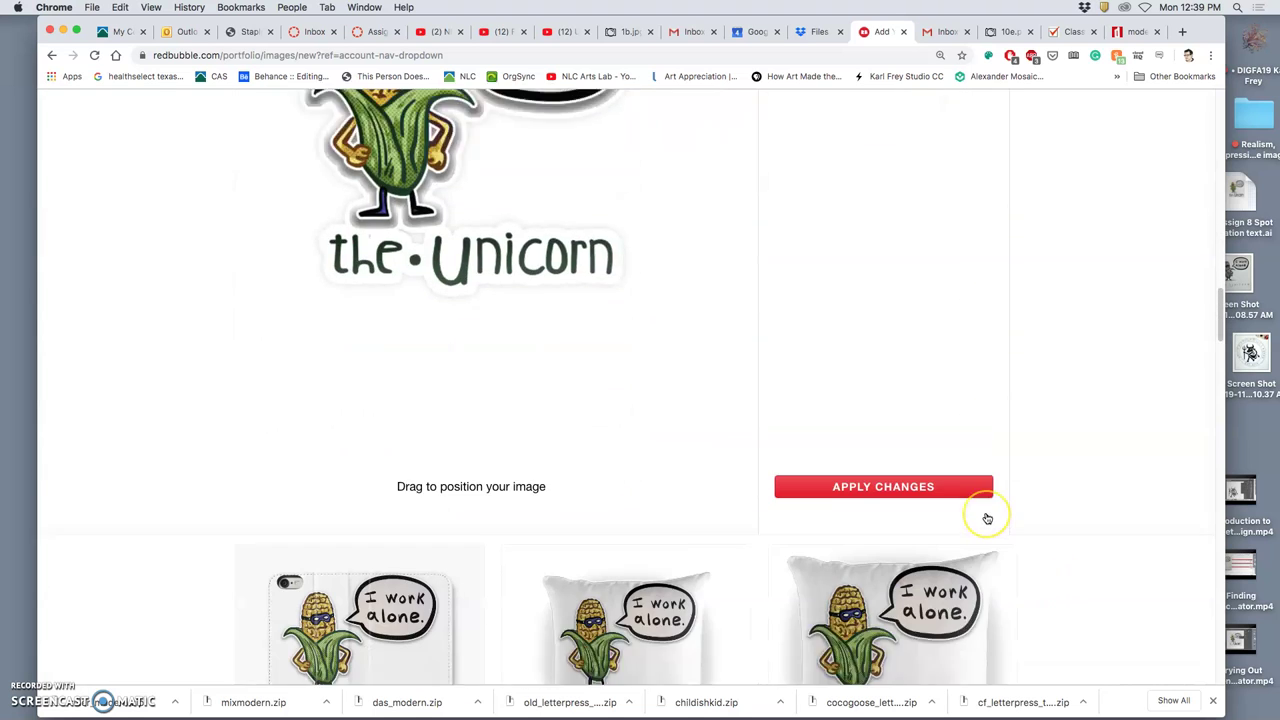
{"action": "scroll", "coordinate": [986, 518], "scroll_direction": "up", "scroll_amount": 5}
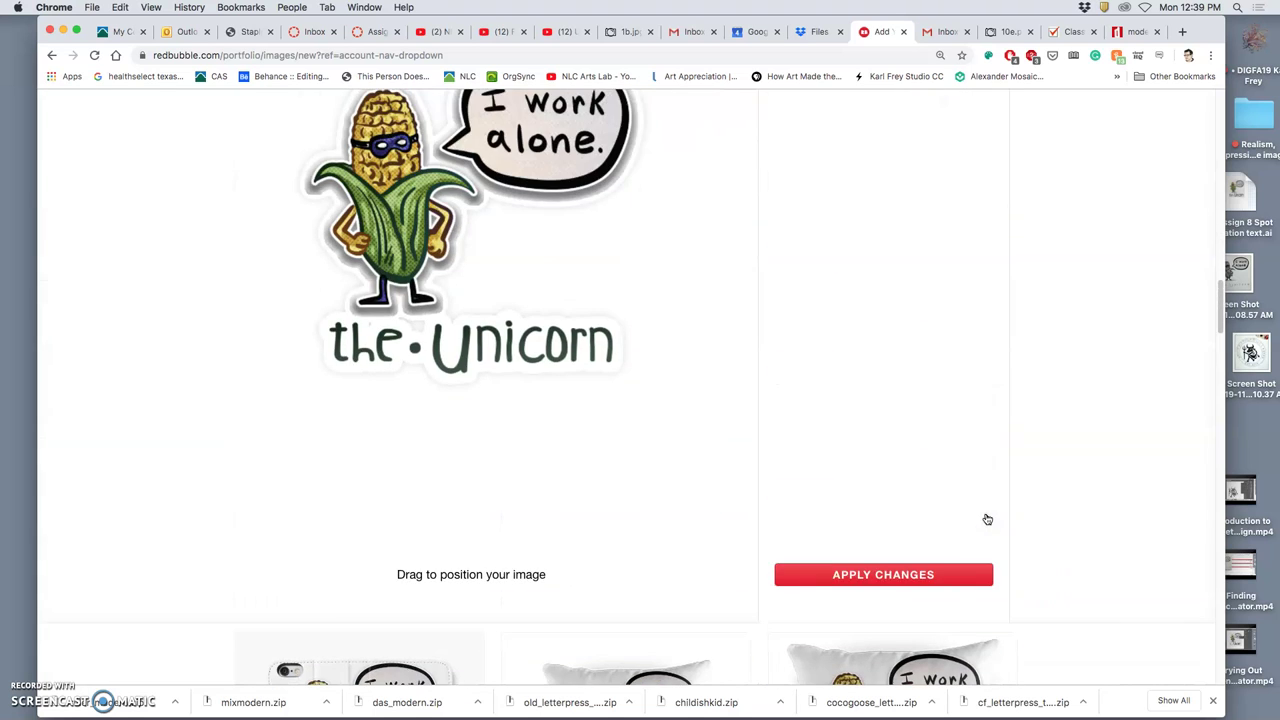
{"action": "left_click", "coordinate": [911, 568]}
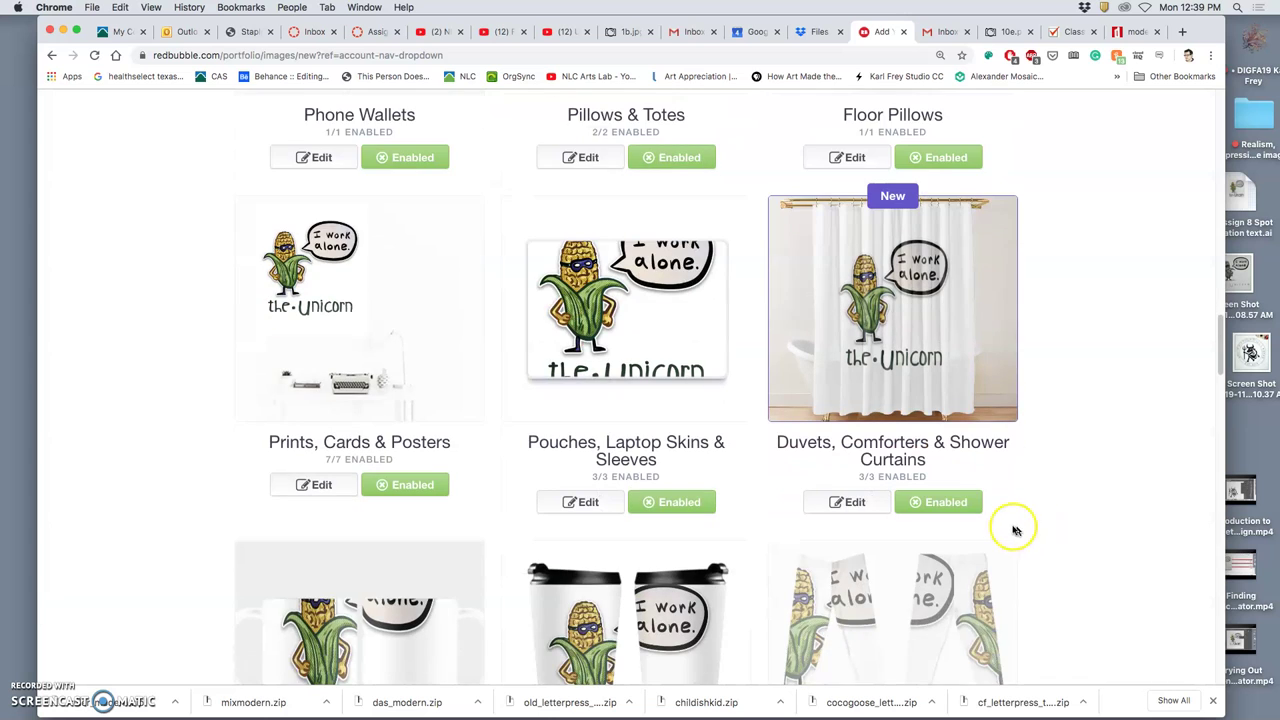
Nudge the corn design slightly down on the Phone Wallets mockup.
{"action": "scroll", "coordinate": [1015, 528], "scroll_direction": "up", "scroll_amount": 5}
{"action": "scroll", "coordinate": [1011, 528], "scroll_direction": "up", "scroll_amount": 1}
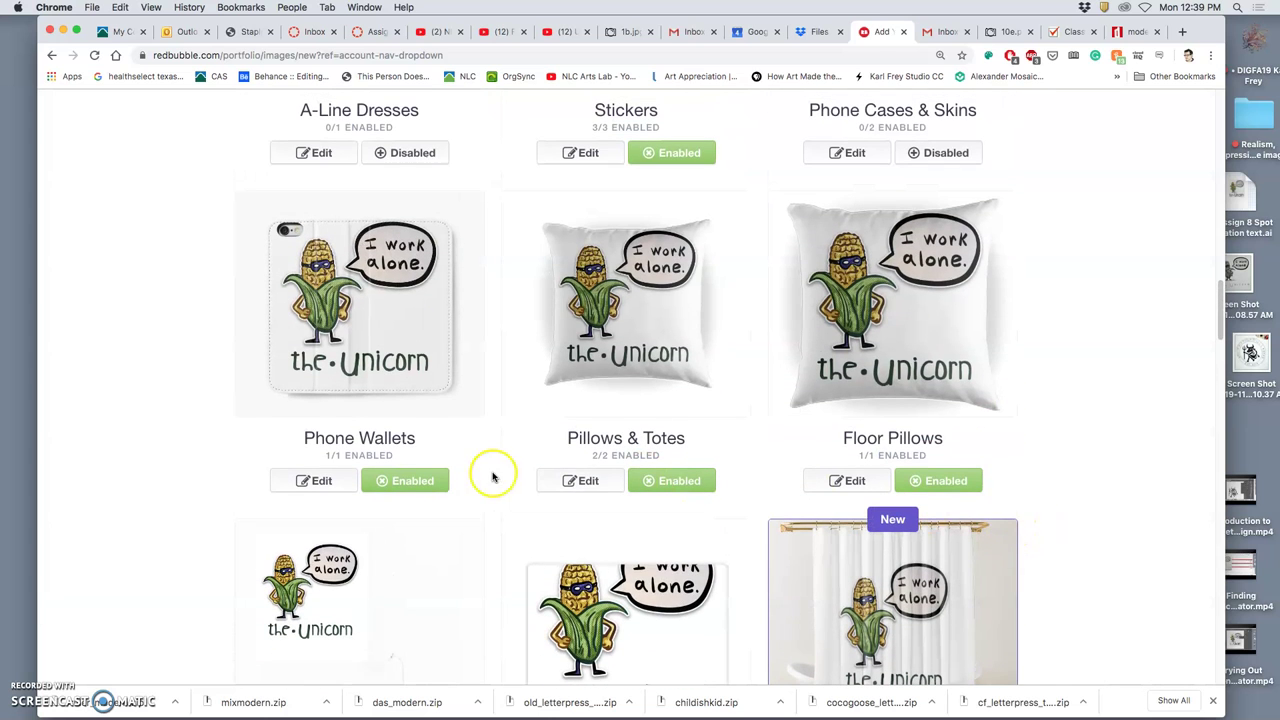
{"action": "left_click", "coordinate": [338, 478]}
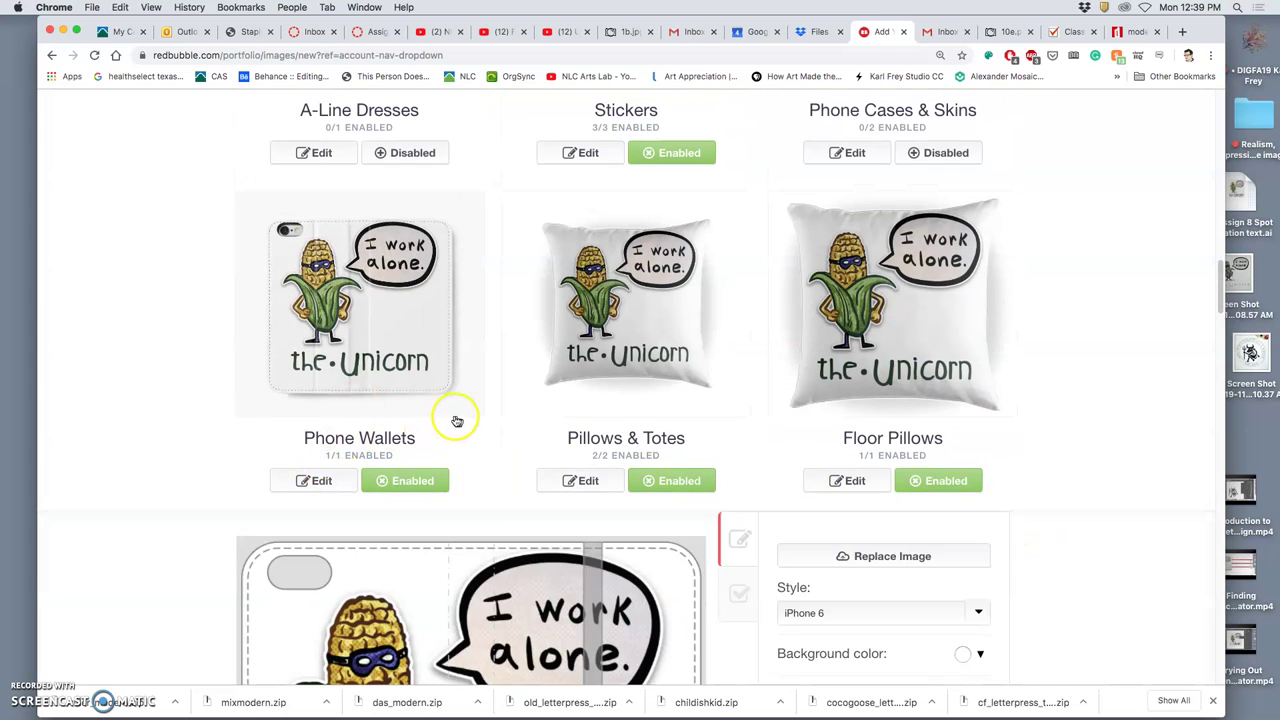
{"action": "scroll", "coordinate": [457, 414], "scroll_direction": "down", "scroll_amount": 5}
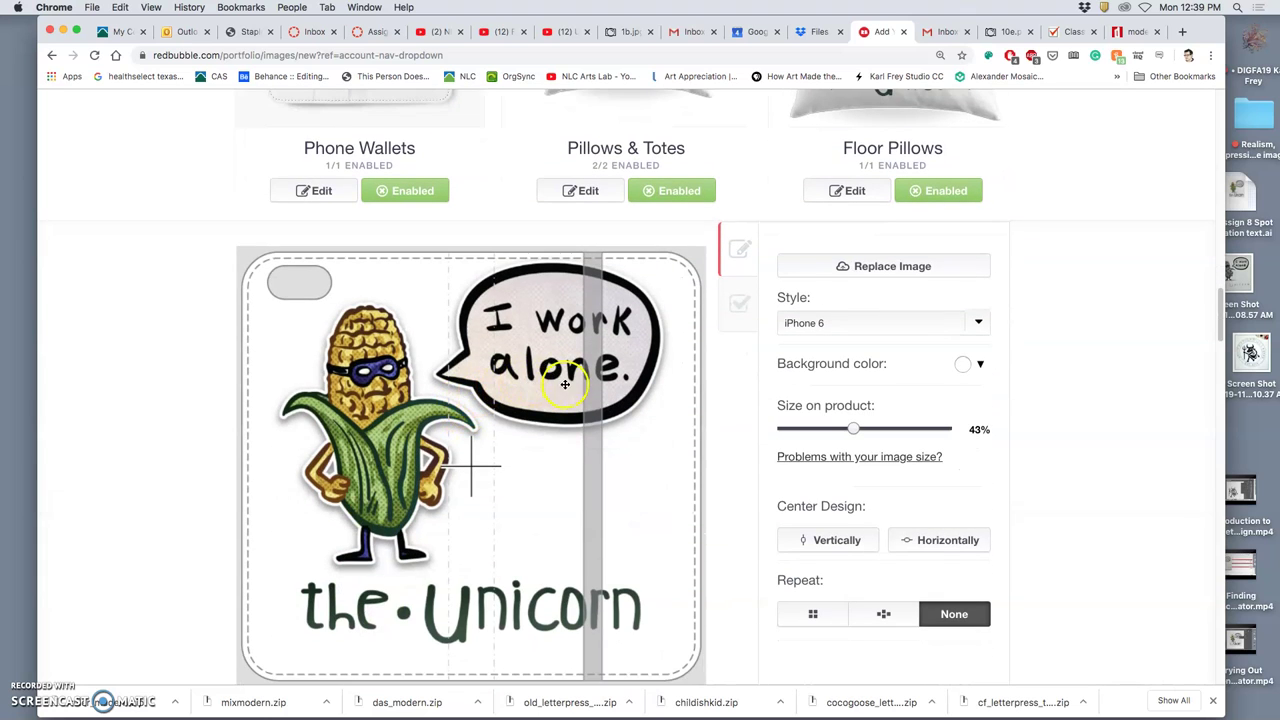
{"action": "left_click_drag", "start_coordinate": [537, 380], "coordinate": [535, 396]}
Give the wallet a dark navy #16172d background and apply the changes.
{"action": "left_click", "coordinate": [980, 364]}
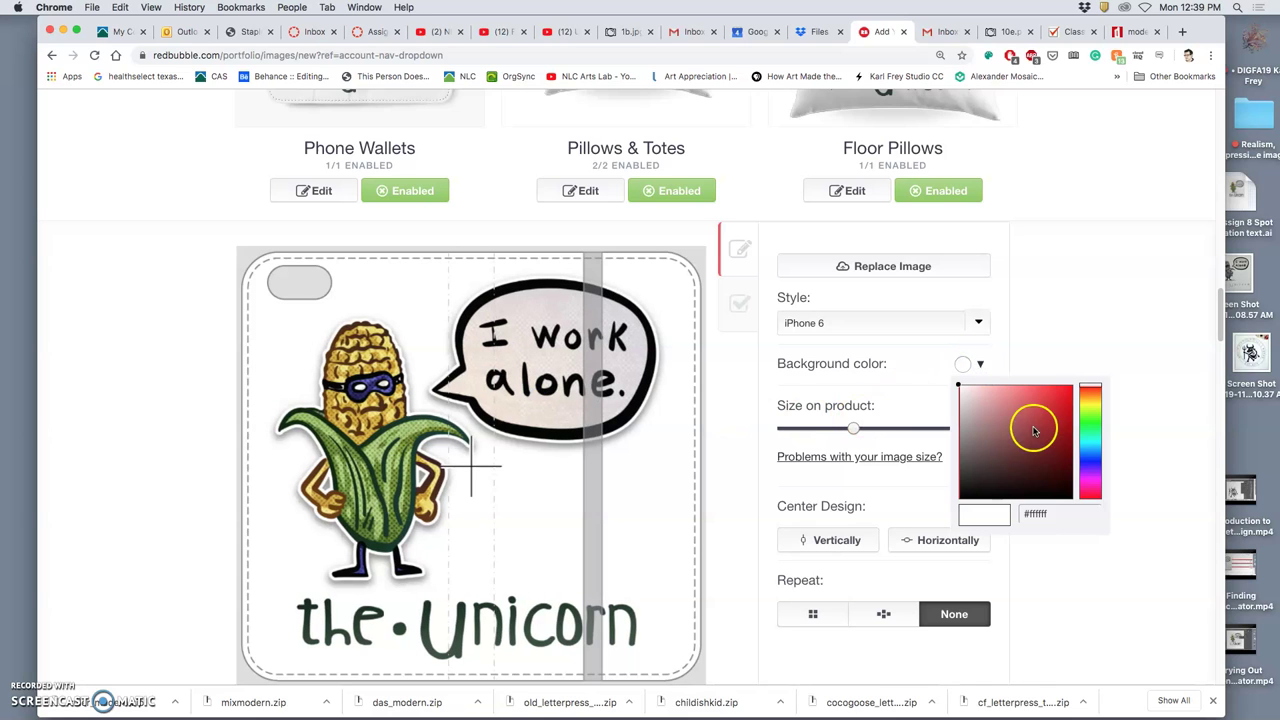
{"action": "mouse_move", "coordinate": [1035, 430]}
{"action": "left_mouse_down"}
{"action": "mouse_move", "coordinate": [1022, 450]}
{"action": "mouse_move", "coordinate": [1050, 478]}
{"action": "mouse_move", "coordinate": [1090, 463]}
{"action": "mouse_move", "coordinate": [1040, 458]}
{"action": "left_mouse_up"}
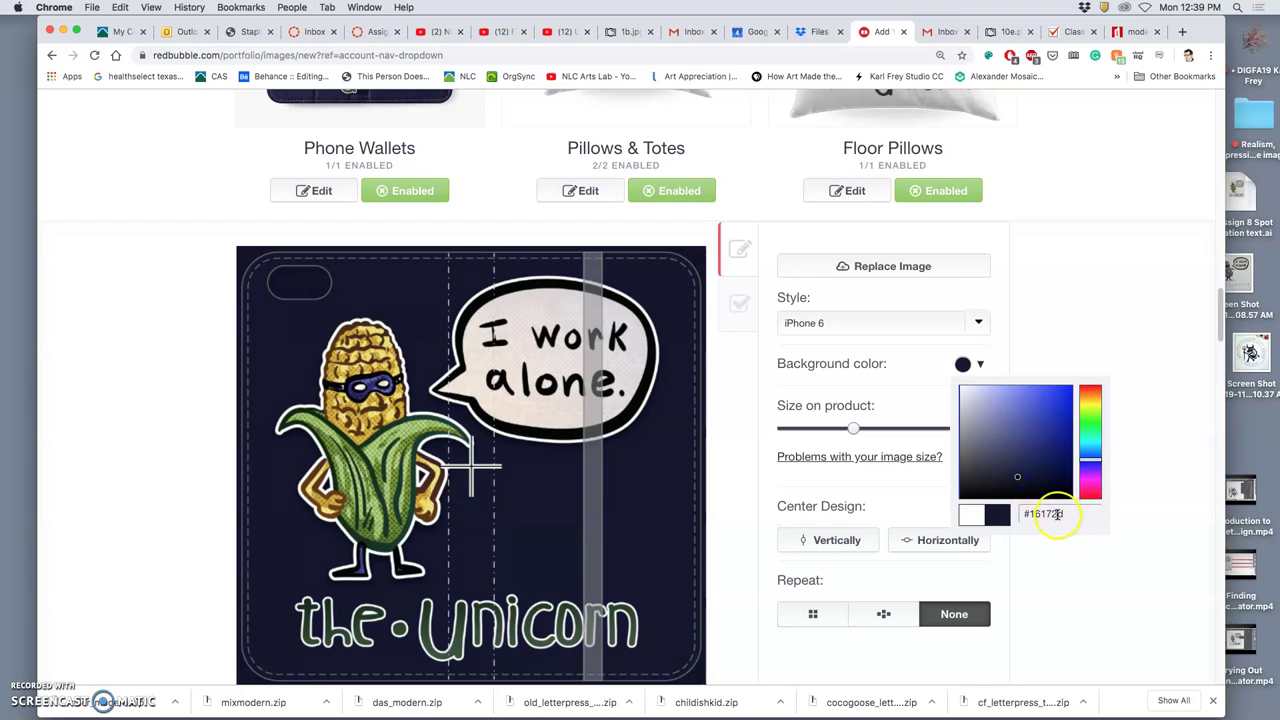
{"action": "left_click_drag", "start_coordinate": [1057, 514], "coordinate": [1015, 516]}
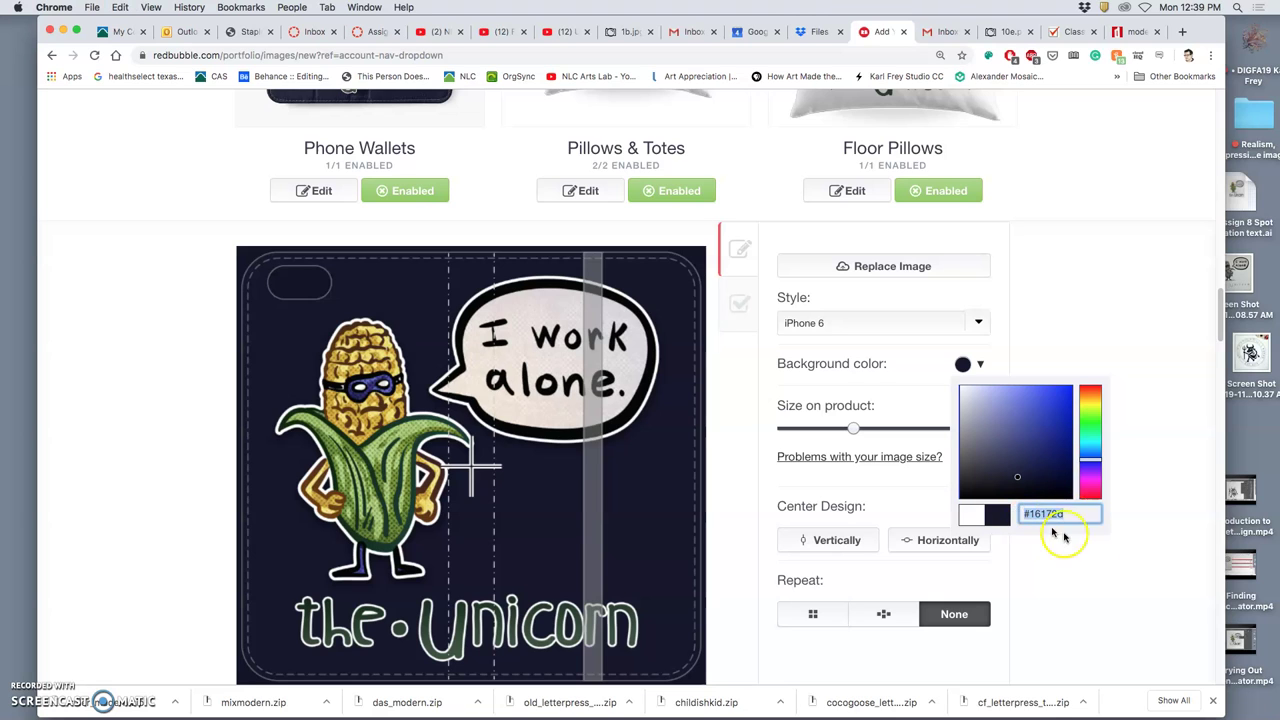
{"action": "left_click", "coordinate": [1097, 570]}
{"action": "scroll", "coordinate": [1095, 571], "scroll_direction": "down", "scroll_amount": 3}
{"action": "left_click", "coordinate": [951, 591]}
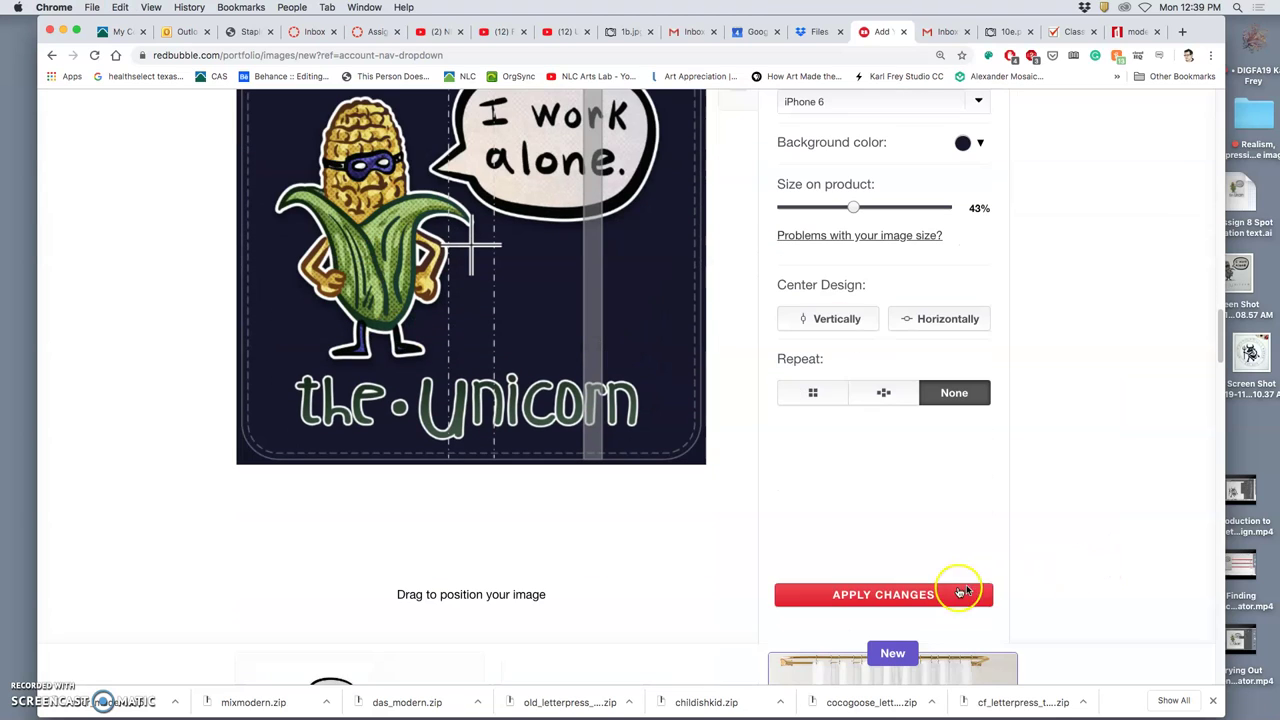
{"action": "scroll", "coordinate": [753, 327], "scroll_direction": "up", "scroll_amount": 5}
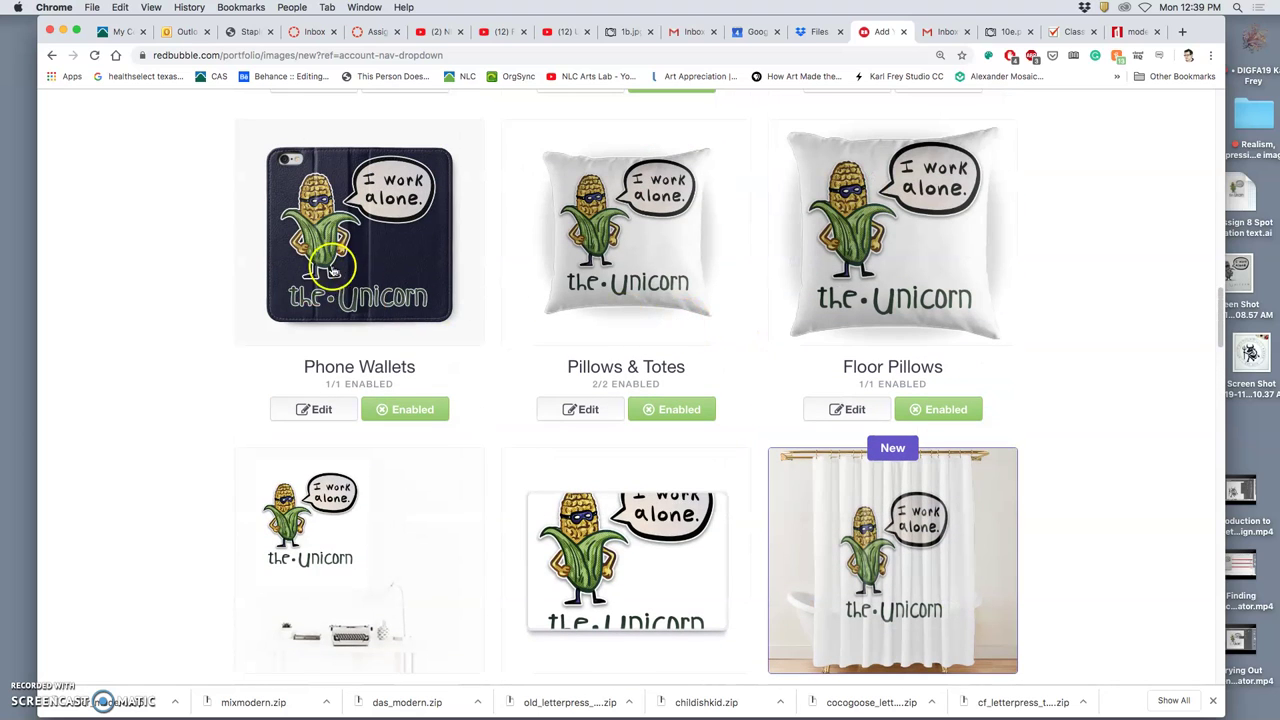
Disable Phone Wallets and set the Pillows & Totes background to the dark navy colour.
{"action": "left_click", "coordinate": [402, 409]}
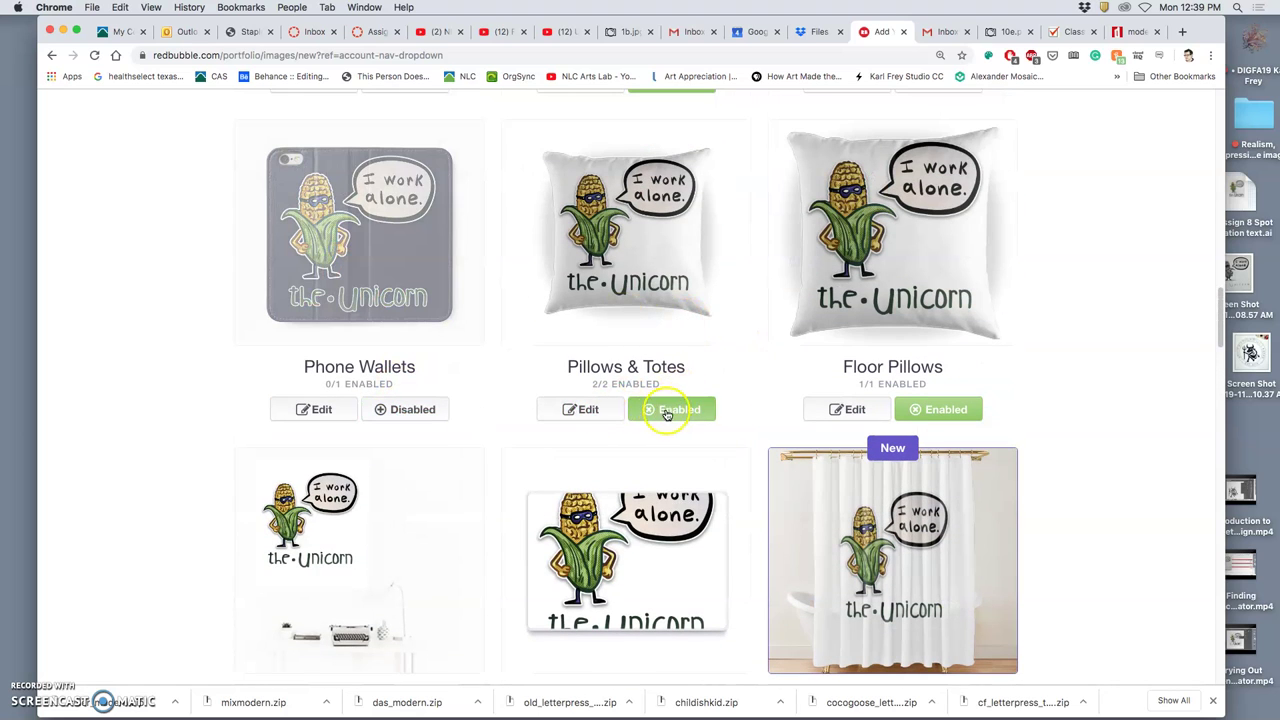
{"action": "left_click", "coordinate": [604, 411]}
{"action": "scroll", "coordinate": [900, 510], "scroll_direction": "down", "scroll_amount": 3}
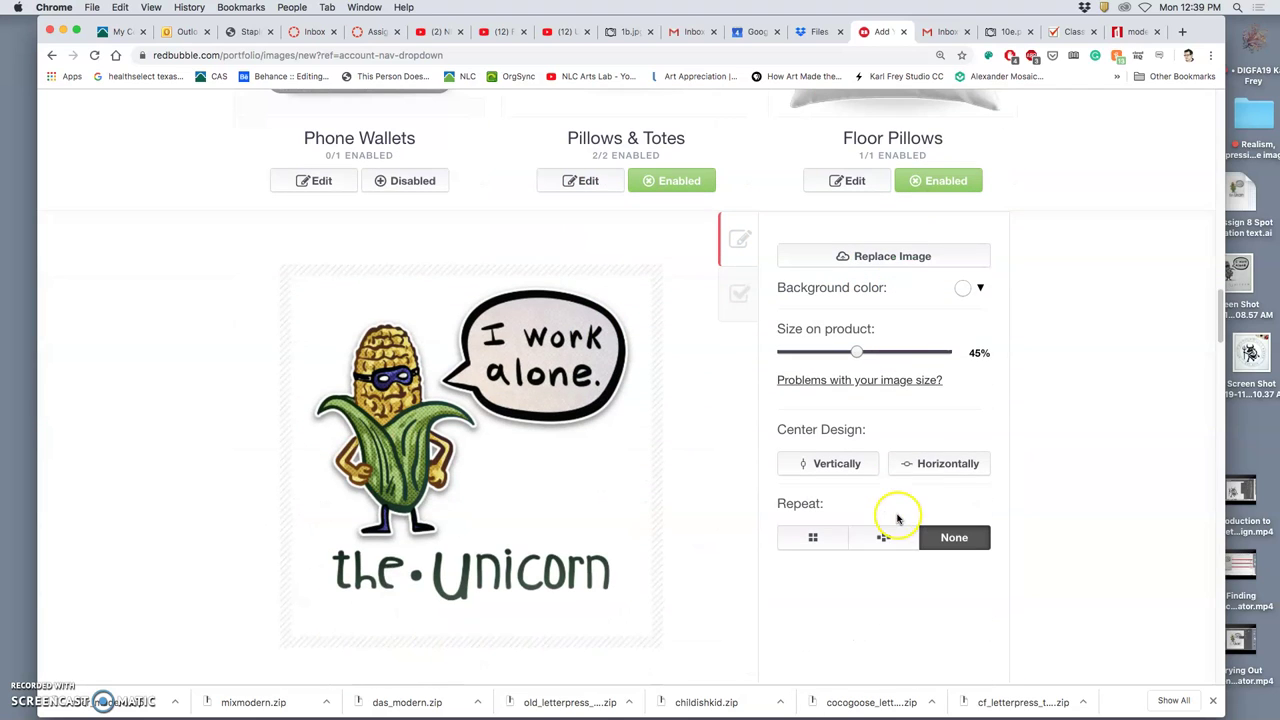
{"action": "left_click", "coordinate": [978, 292]}
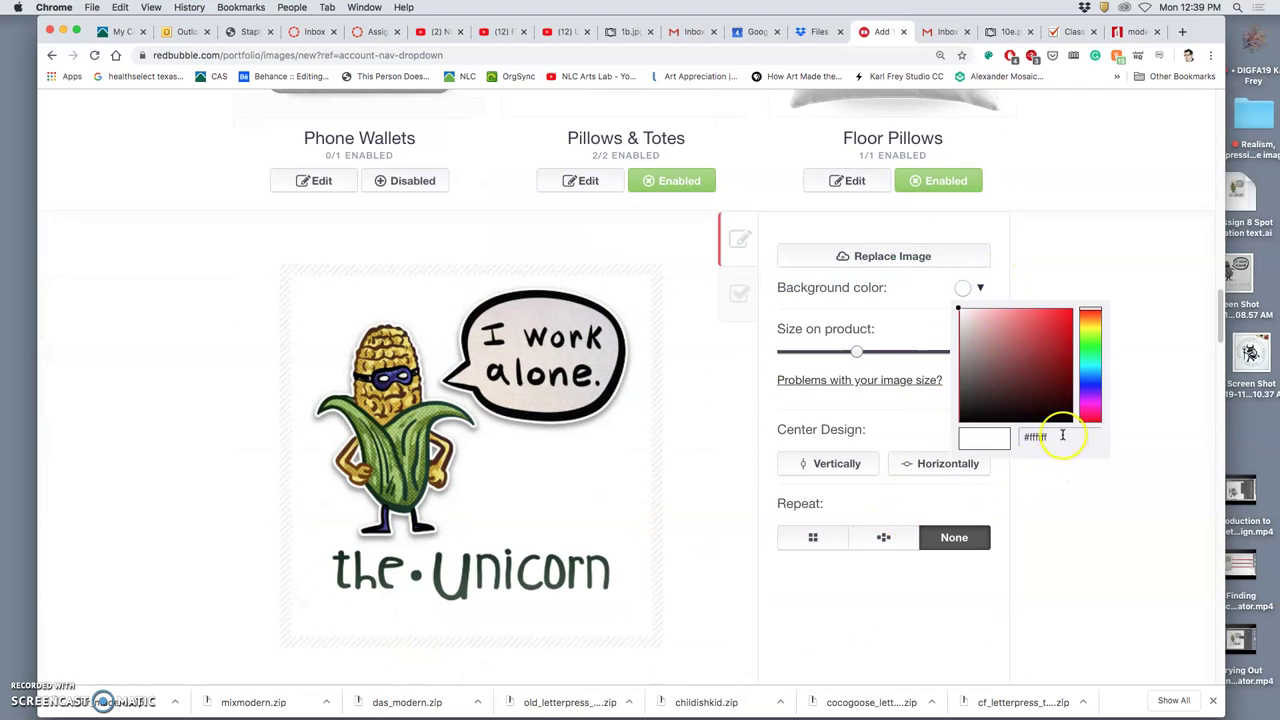
{"action": "left_click_drag", "start_coordinate": [1063, 436], "coordinate": [1011, 436]}
{"action": "key", "text": "super+v"}
{"action": "left_click", "coordinate": [1063, 503]}
{"action": "left_click", "coordinate": [978, 403]}
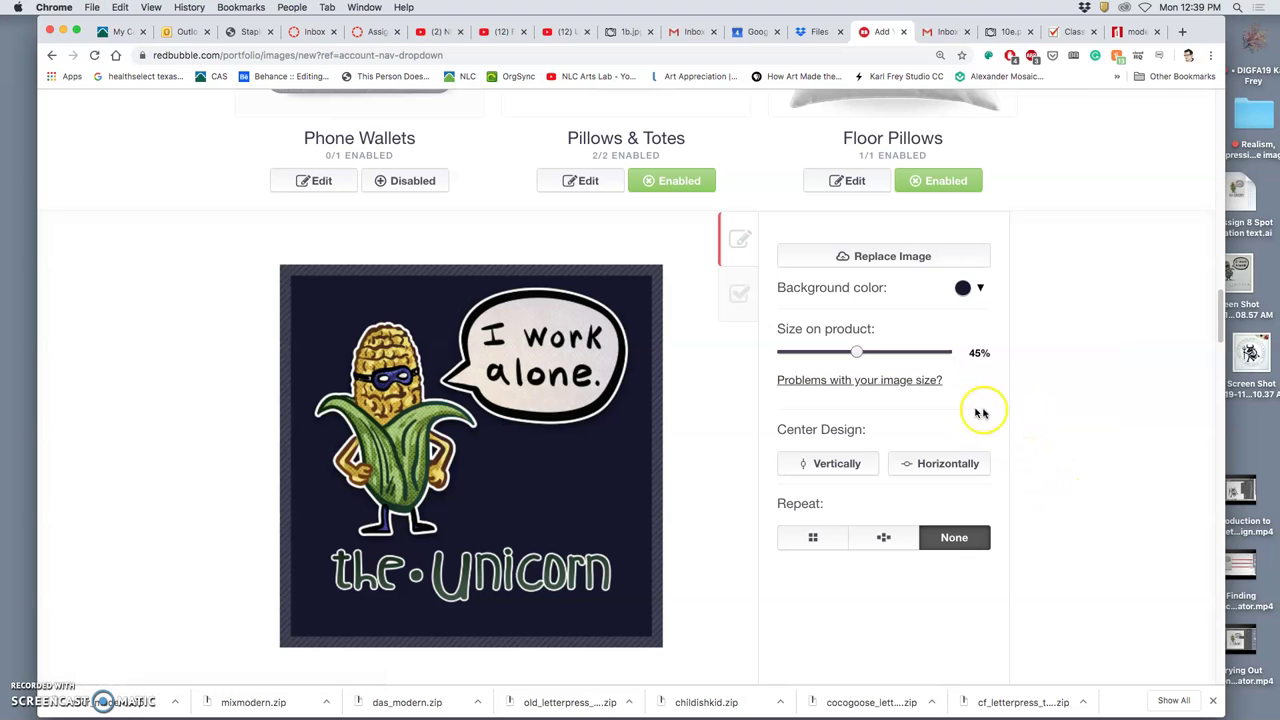
Shift the pillow artwork slightly down and apply the Pillows & Totes changes.
{"action": "left_click_drag", "start_coordinate": [497, 389], "coordinate": [500, 396]}
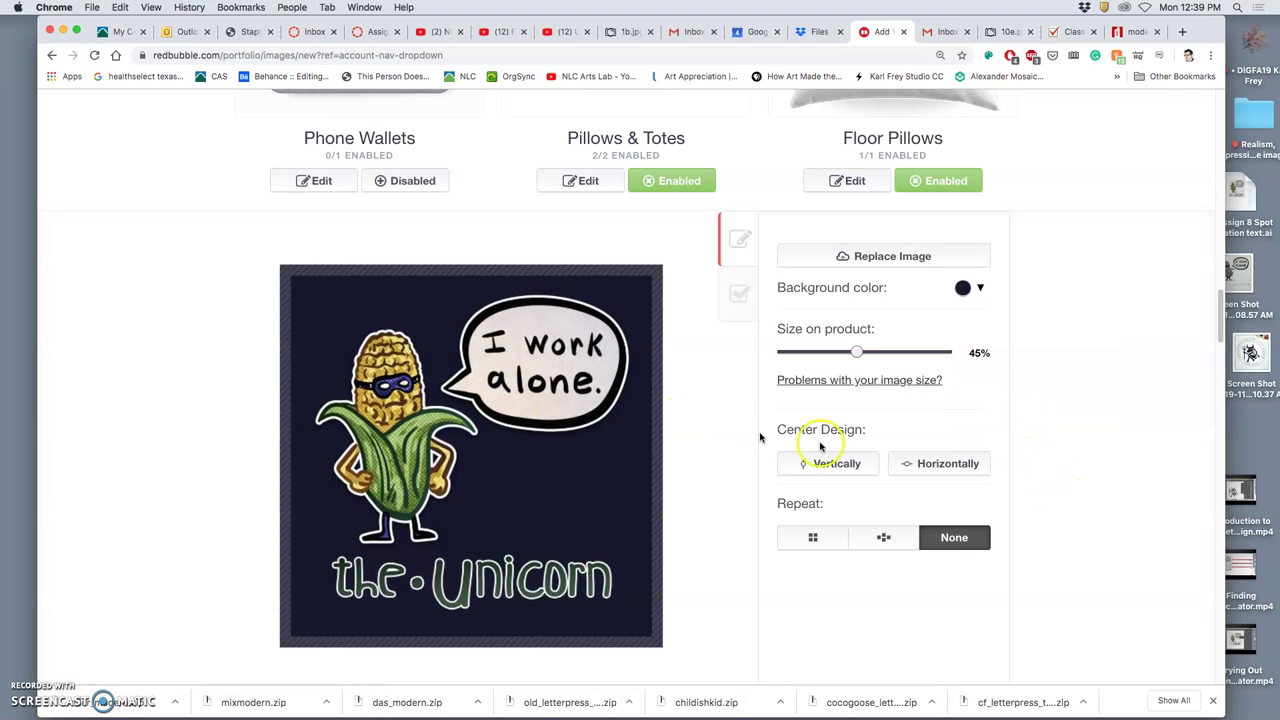
{"action": "scroll", "coordinate": [889, 460], "scroll_direction": "down", "scroll_amount": 5}
{"action": "left_click", "coordinate": [917, 516]}
{"action": "scroll", "coordinate": [880, 363], "scroll_direction": "down", "scroll_amount": 10}
{"action": "scroll", "coordinate": [879, 373], "scroll_direction": "down", "scroll_amount": 5}
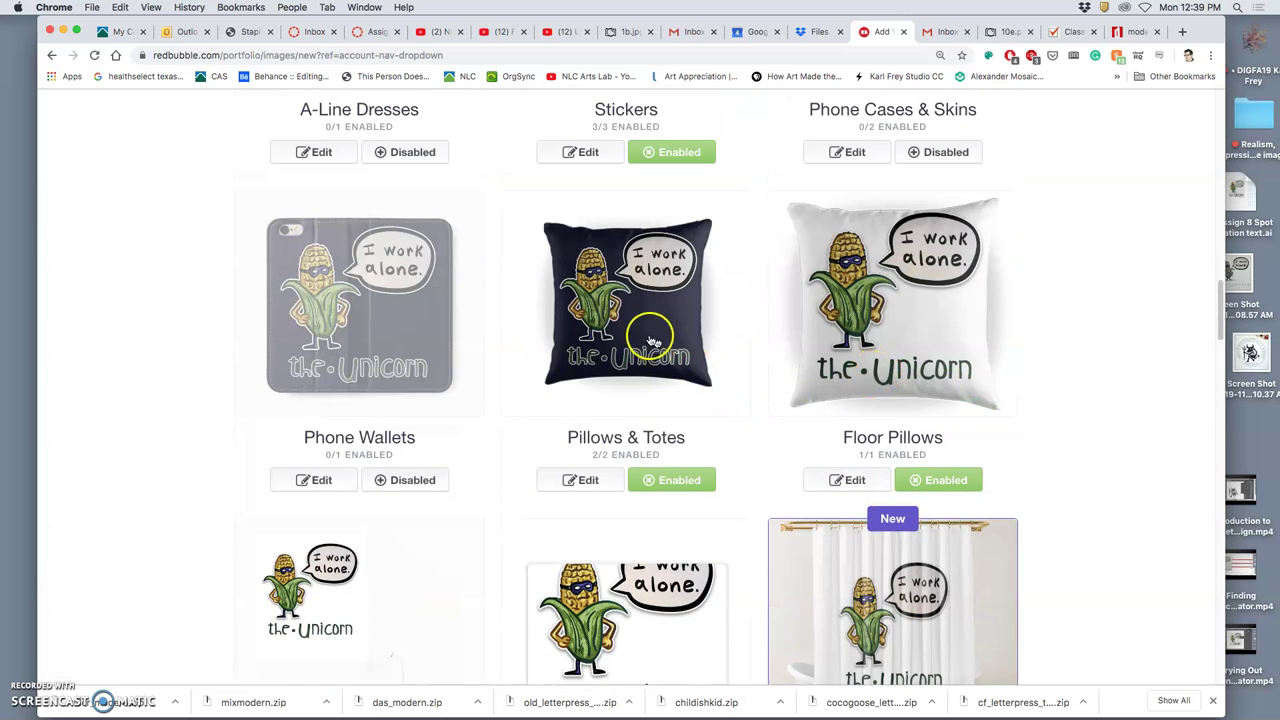
Disable Pillows & Totes, Floor Pillows, Duvets, Pouches, Prints, Mugs and Travel Mugs.
{"action": "left_click", "coordinate": [671, 480]}
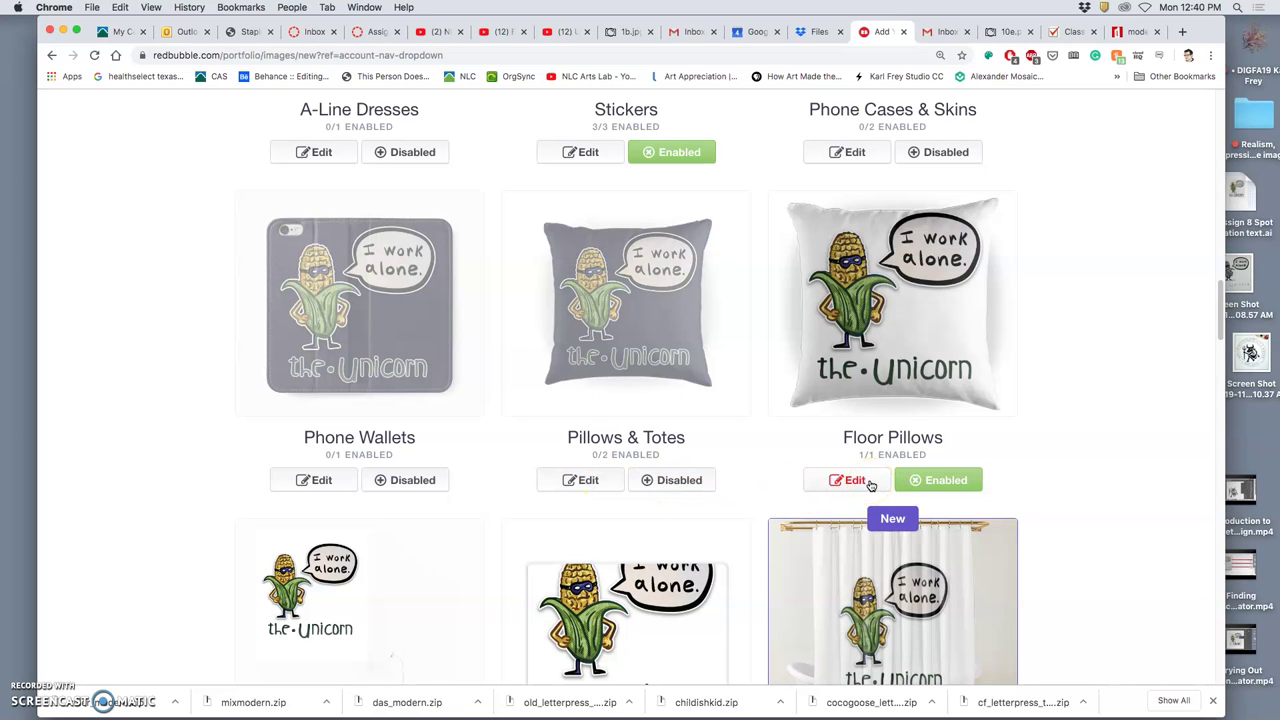
{"action": "left_click", "coordinate": [940, 480]}
{"action": "scroll", "coordinate": [930, 500], "scroll_direction": "down", "scroll_amount": 3}
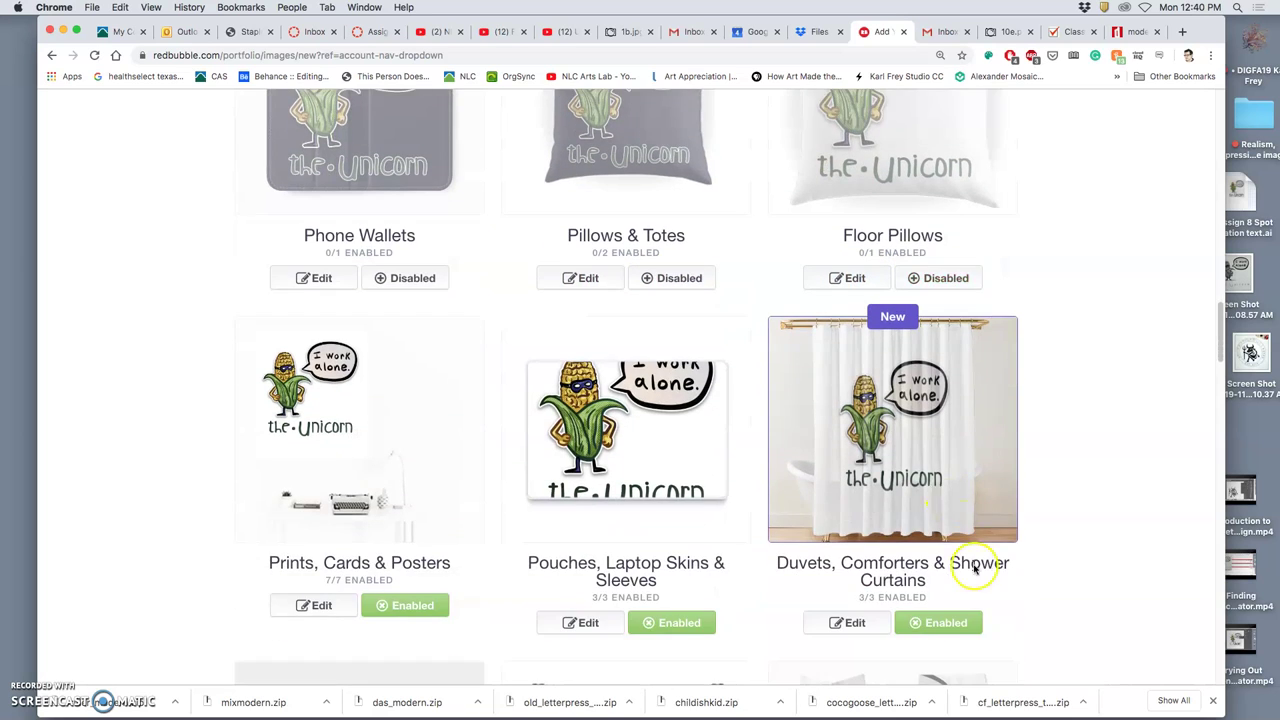
{"action": "left_click", "coordinate": [950, 622]}
{"action": "left_click", "coordinate": [702, 622]}
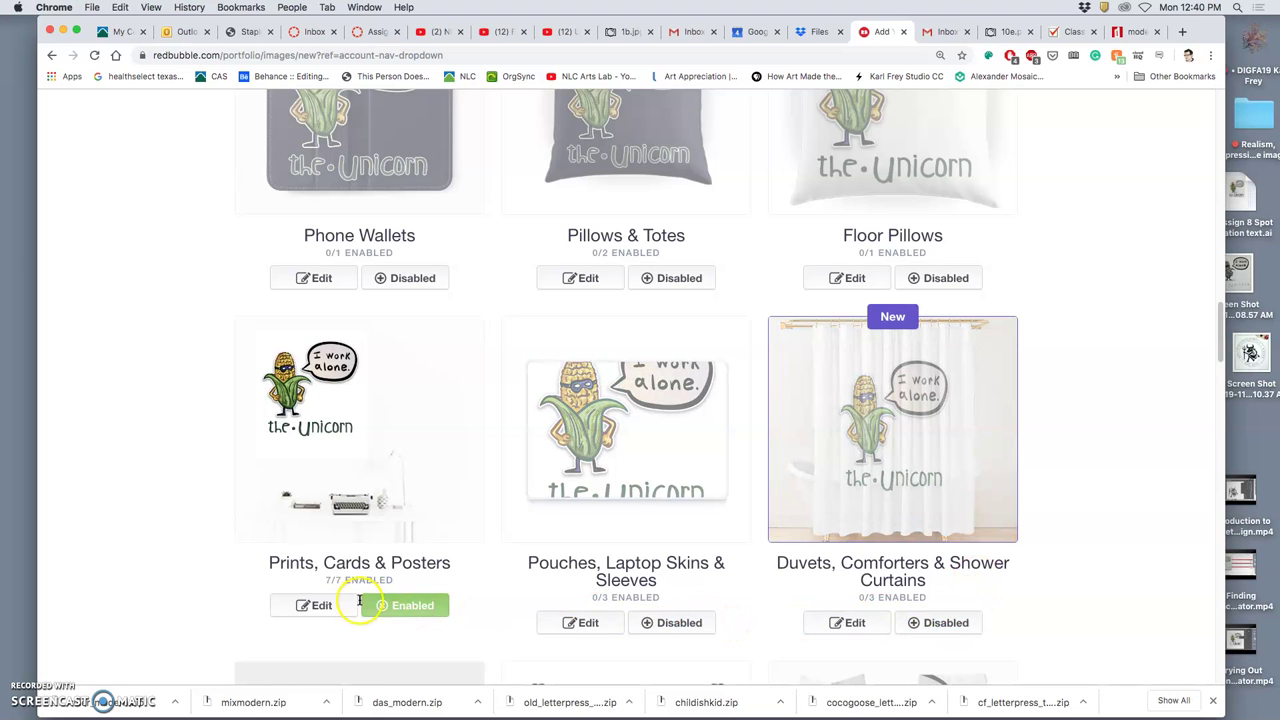
{"action": "scroll", "coordinate": [433, 602], "scroll_direction": "down", "scroll_amount": 2}
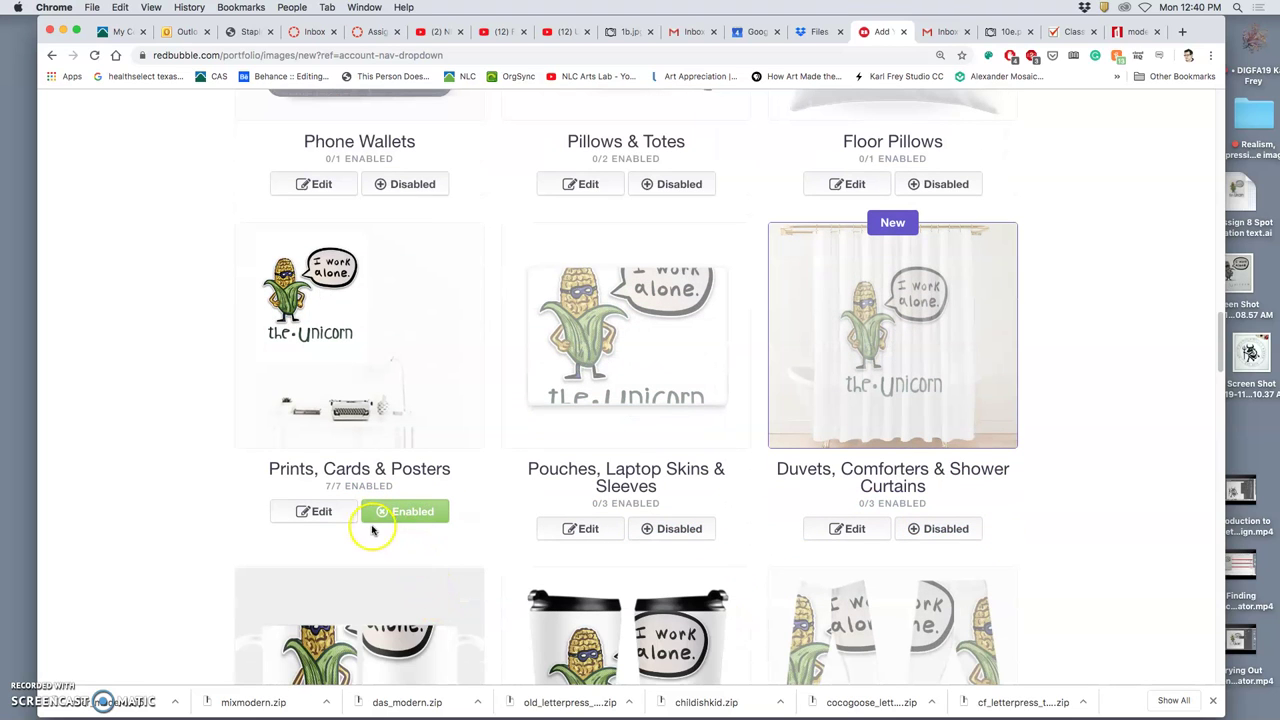
{"action": "left_click", "coordinate": [400, 510]}
{"action": "scroll", "coordinate": [486, 531], "scroll_direction": "down", "scroll_amount": 2}
{"action": "left_click", "coordinate": [412, 642]}
{"action": "left_click", "coordinate": [690, 646]}
Disable Tablet Cases, Scarves, Drawstring Bags, Spiral Notebooks and Hardcover Journals.
{"action": "scroll", "coordinate": [780, 614], "scroll_direction": "down", "scroll_amount": 4}
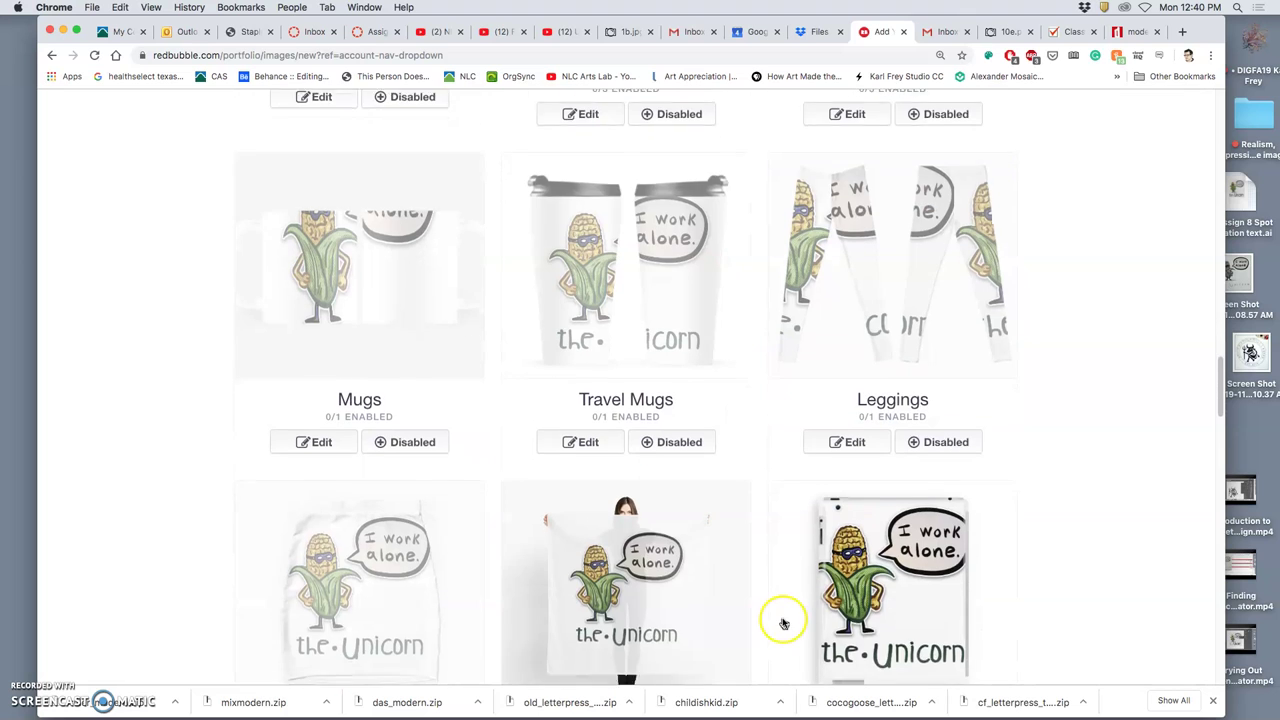
{"action": "scroll", "coordinate": [783, 623], "scroll_direction": "down", "scroll_amount": 3}
{"action": "left_click", "coordinate": [935, 638]}
{"action": "left_click", "coordinate": [670, 638]}
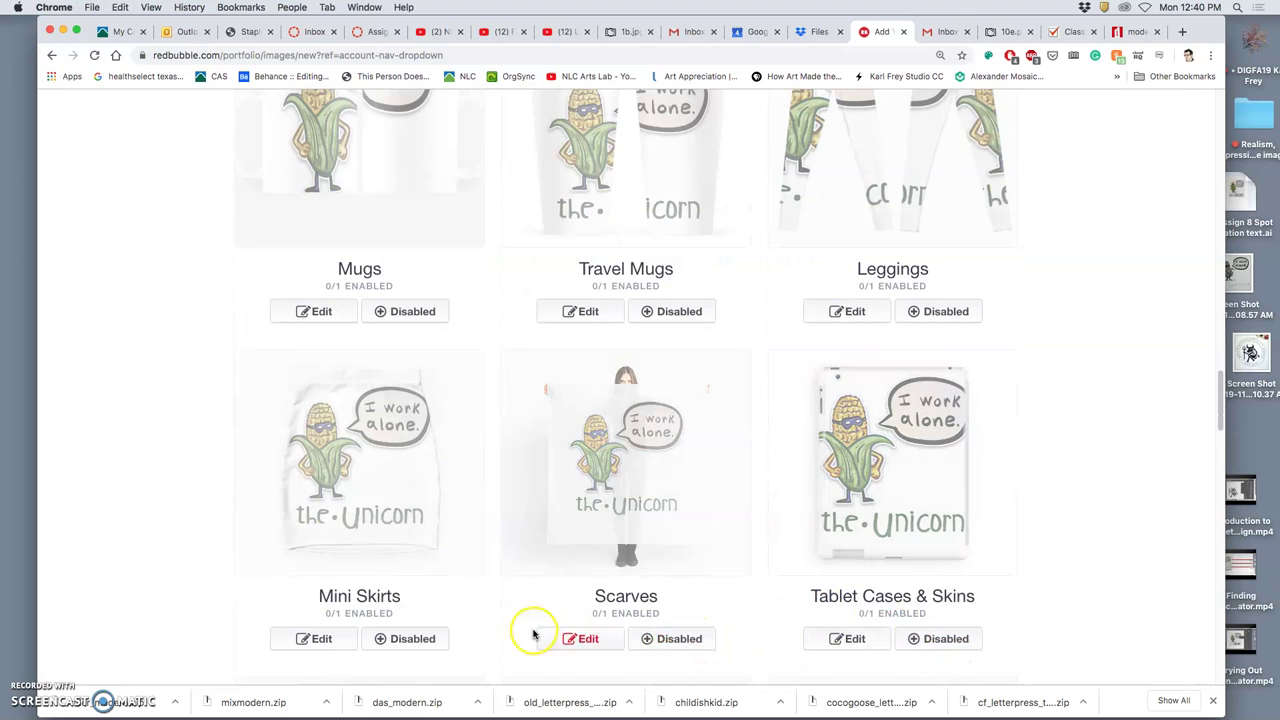
{"action": "scroll", "coordinate": [536, 630], "scroll_direction": "down", "scroll_amount": 7}
{"action": "scroll", "coordinate": [498, 472], "scroll_direction": "up", "scroll_amount": 1}
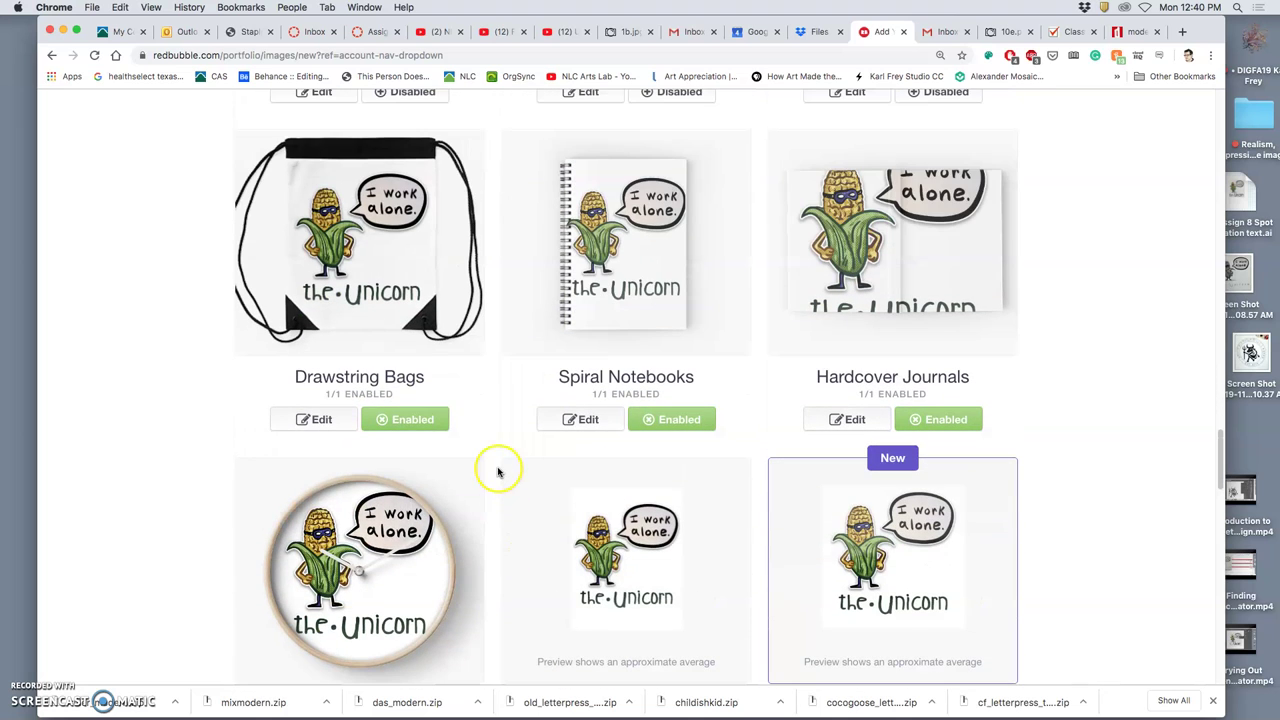
{"action": "left_click", "coordinate": [422, 424]}
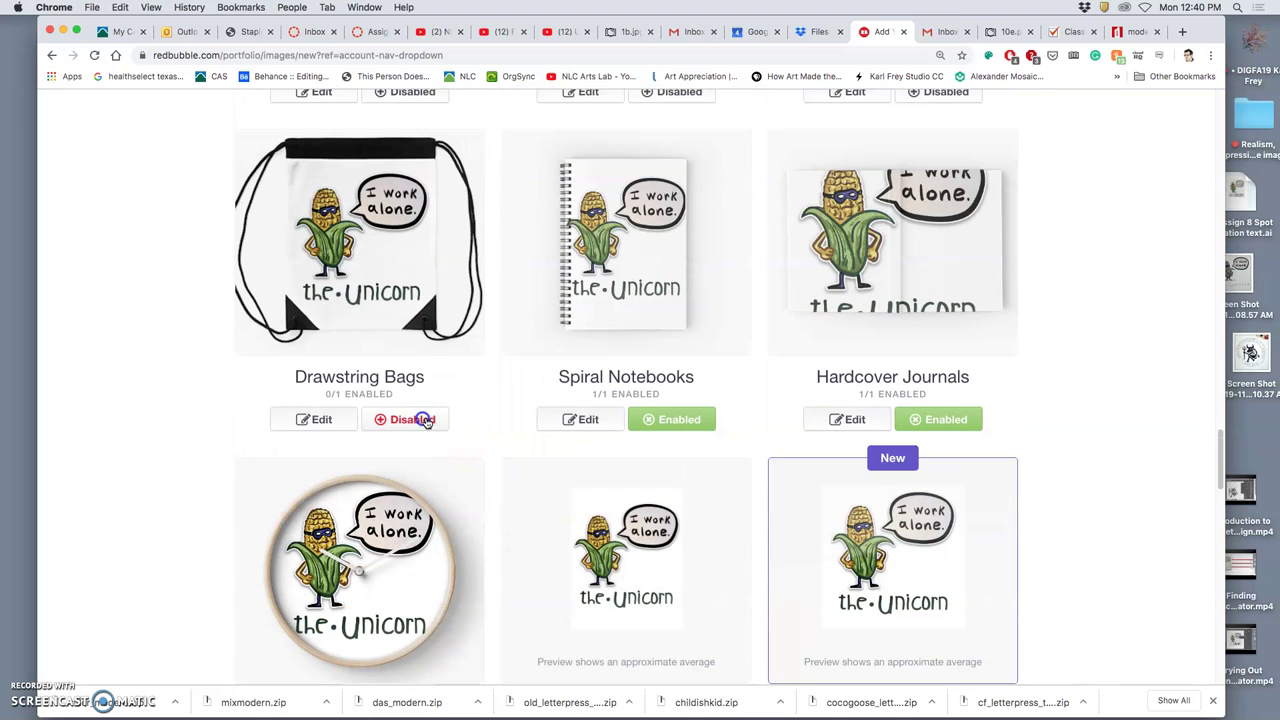
{"action": "left_click", "coordinate": [662, 425]}
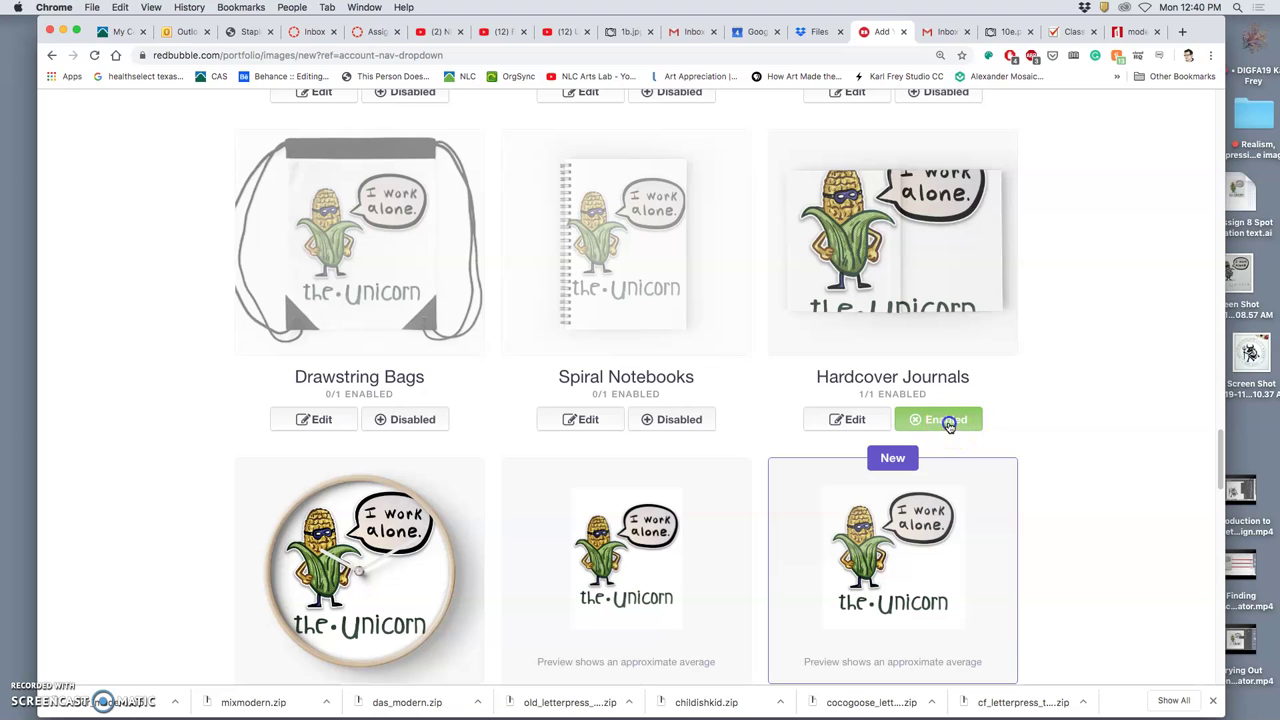
{"action": "left_click", "coordinate": [949, 424]}
{"action": "scroll", "coordinate": [900, 478], "scroll_direction": "down", "scroll_amount": 3}
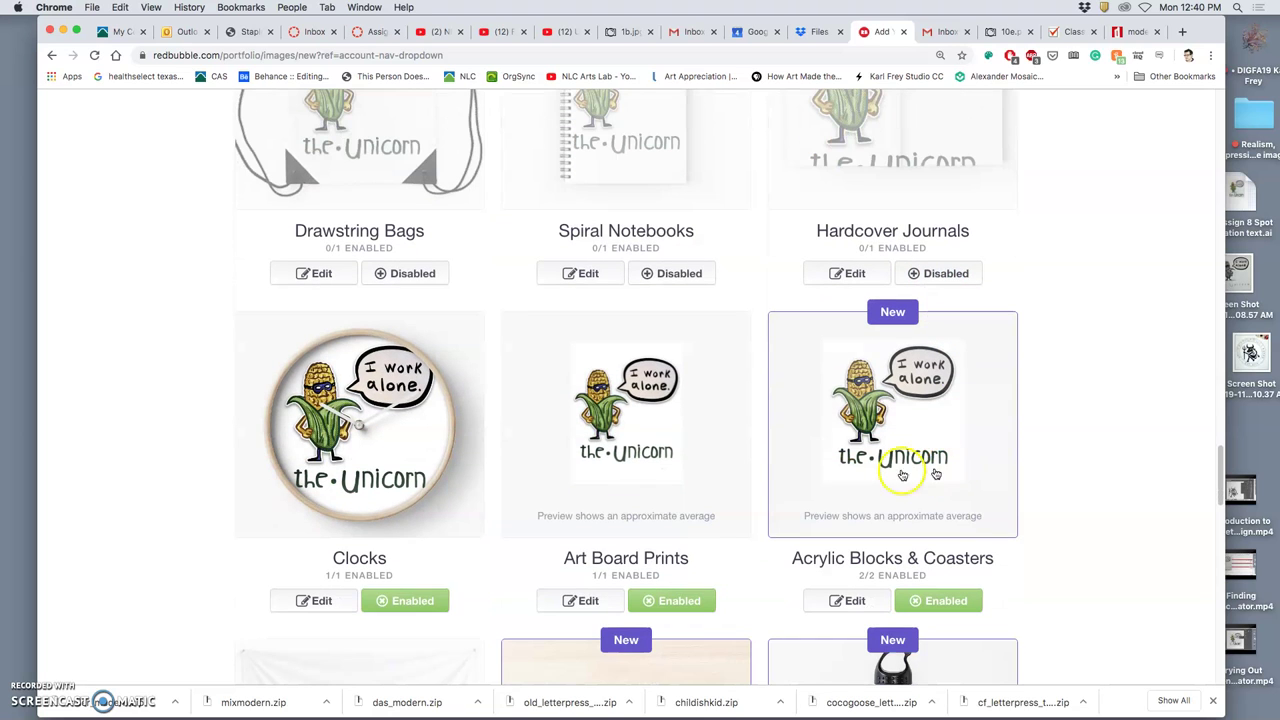
Disable Clocks, Art Board Prints, Acrylic Blocks, Water Bottles and Wood & Canvas Prints, keeping Cotton Tote Bags.
{"action": "left_click", "coordinate": [423, 600]}
{"action": "left_click", "coordinate": [672, 600]}
{"action": "left_click", "coordinate": [930, 601]}
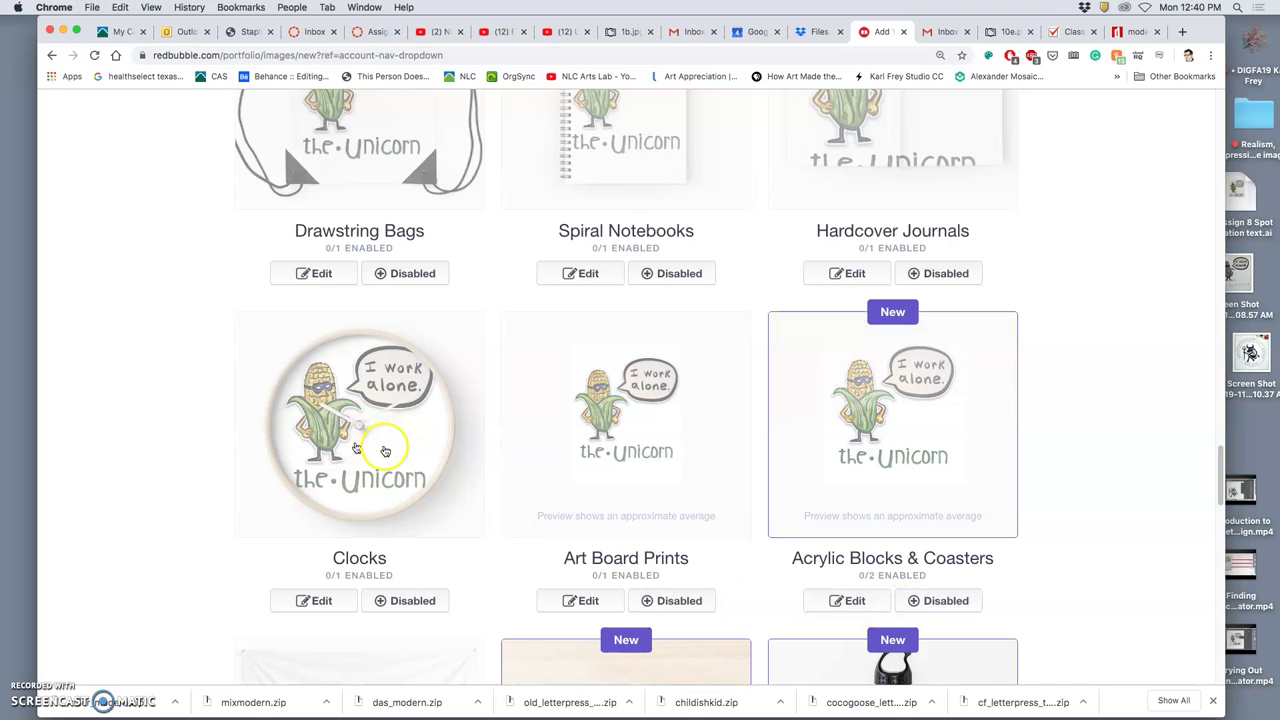
{"action": "scroll", "coordinate": [594, 503], "scroll_direction": "down", "scroll_amount": 3}
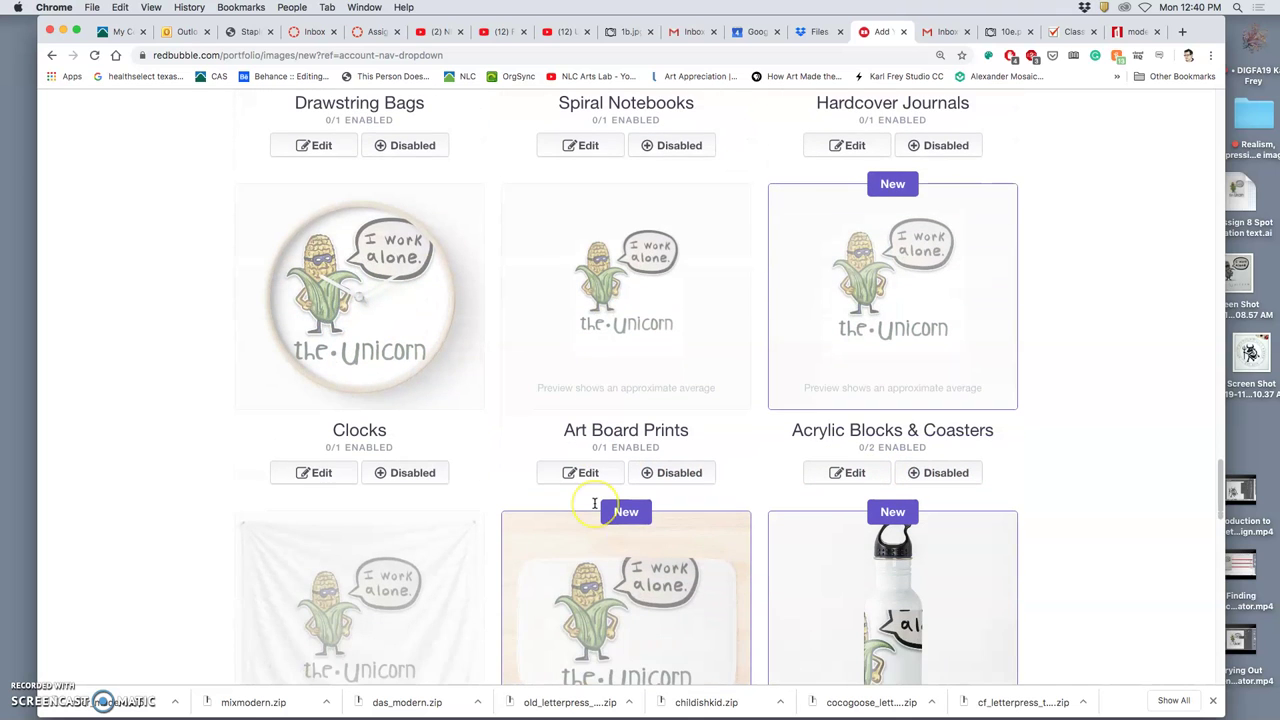
{"action": "scroll", "coordinate": [594, 503], "scroll_direction": "down", "scroll_amount": 5}
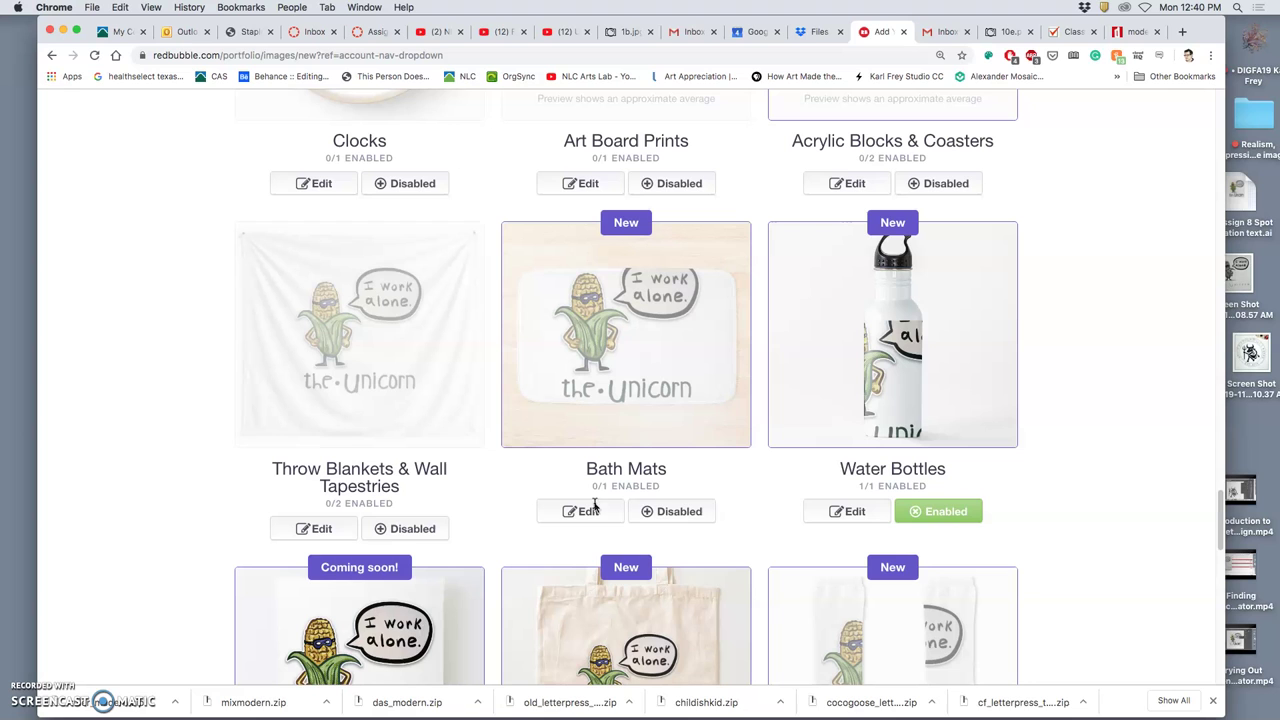
{"action": "left_click", "coordinate": [935, 512]}
{"action": "scroll", "coordinate": [930, 527], "scroll_direction": "down", "scroll_amount": 5}
{"action": "left_click", "coordinate": [692, 531]}
{"action": "left_click", "coordinate": [445, 580]}
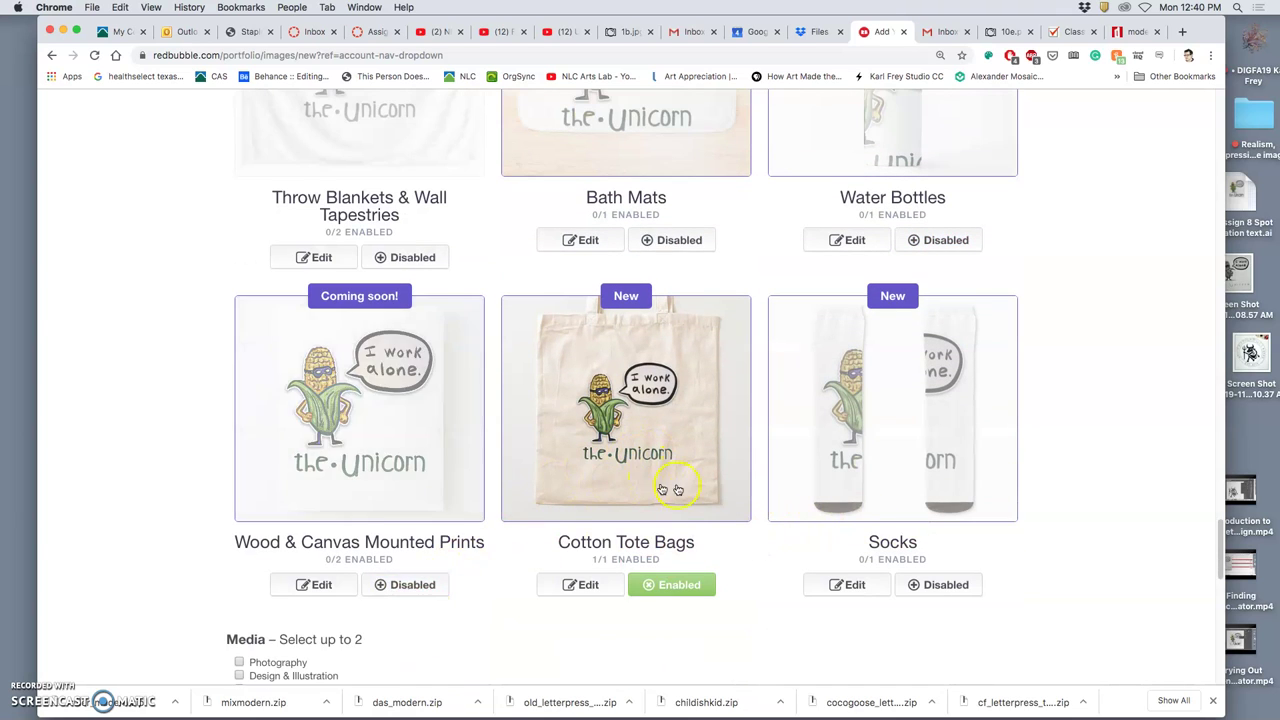
{"action": "left_click", "coordinate": [588, 585]}
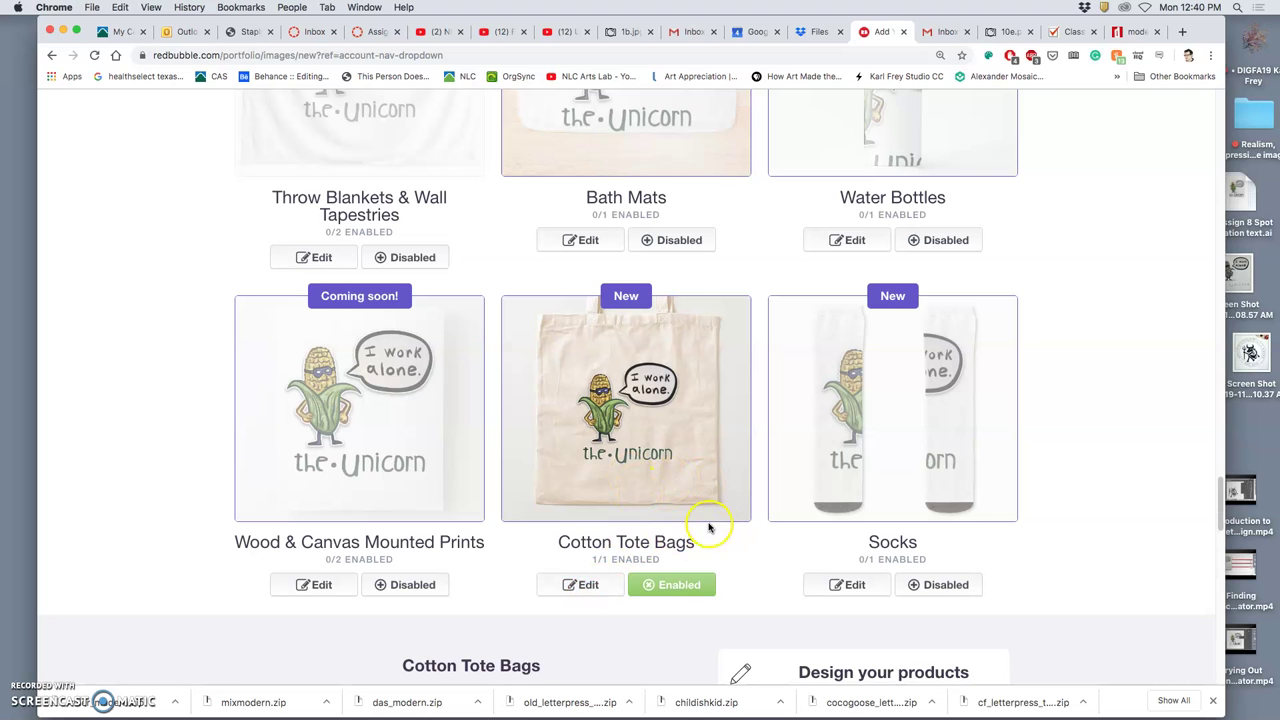
Position the corn design on the Cotton Tote Bag and scale it to 53%.
{"action": "scroll", "coordinate": [706, 523], "scroll_direction": "down", "scroll_amount": 5}
{"action": "scroll", "coordinate": [708, 524], "scroll_direction": "down", "scroll_amount": 9}
{"action": "scroll", "coordinate": [706, 522], "scroll_direction": "up", "scroll_amount": 6}
{"action": "scroll", "coordinate": [703, 521], "scroll_direction": "down", "scroll_amount": 1}
{"action": "left_click", "coordinate": [556, 432]}
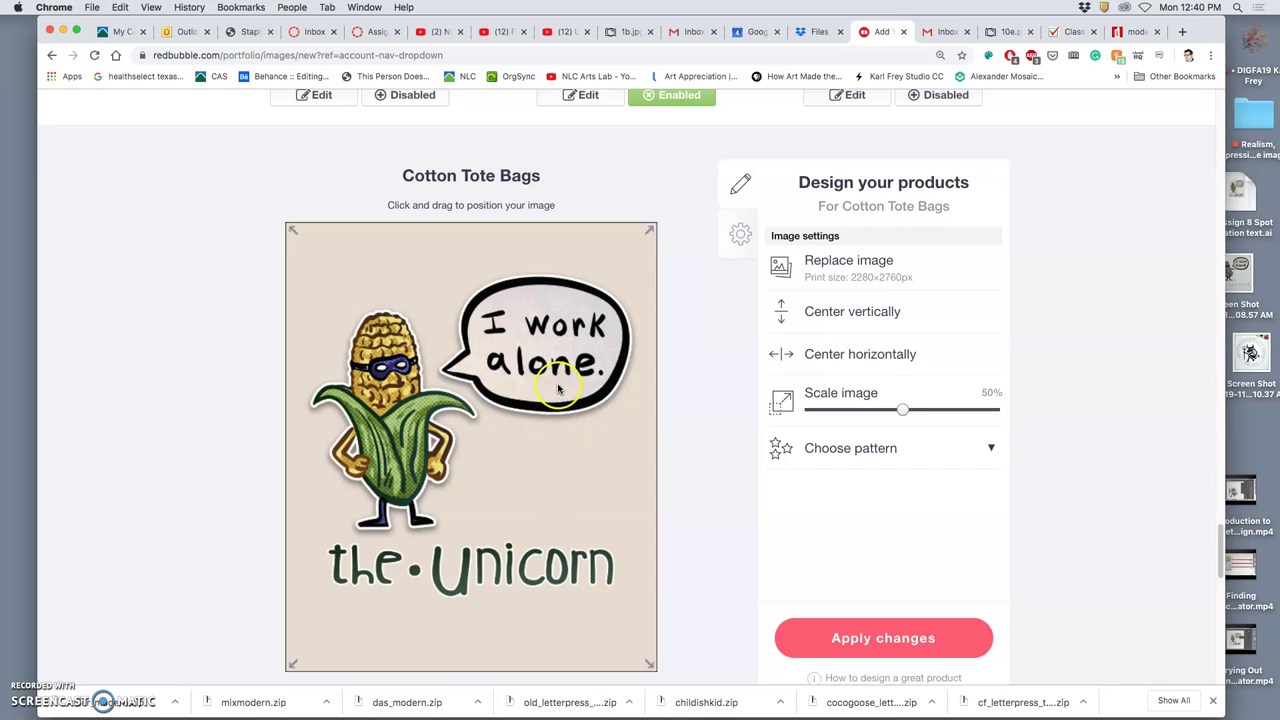
{"action": "left_click_drag", "start_coordinate": [558, 388], "coordinate": [556, 390]}
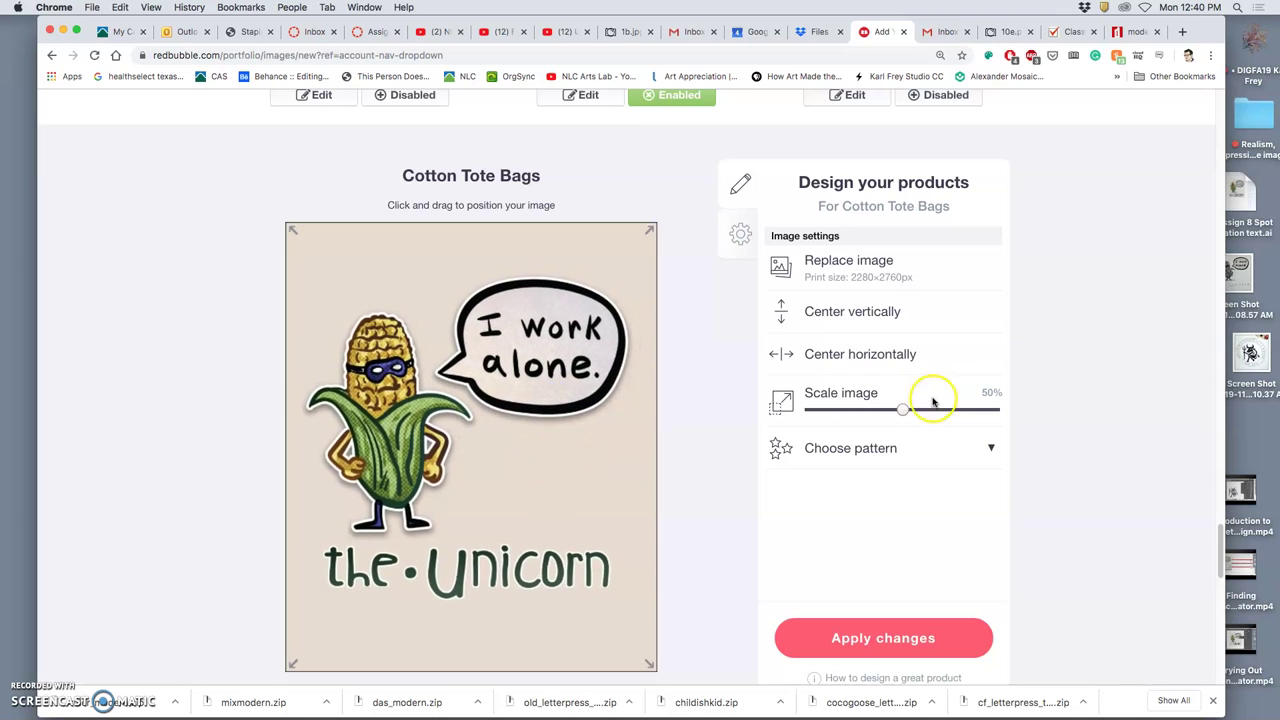
{"action": "left_click_drag", "start_coordinate": [903, 411], "coordinate": [908, 411]}
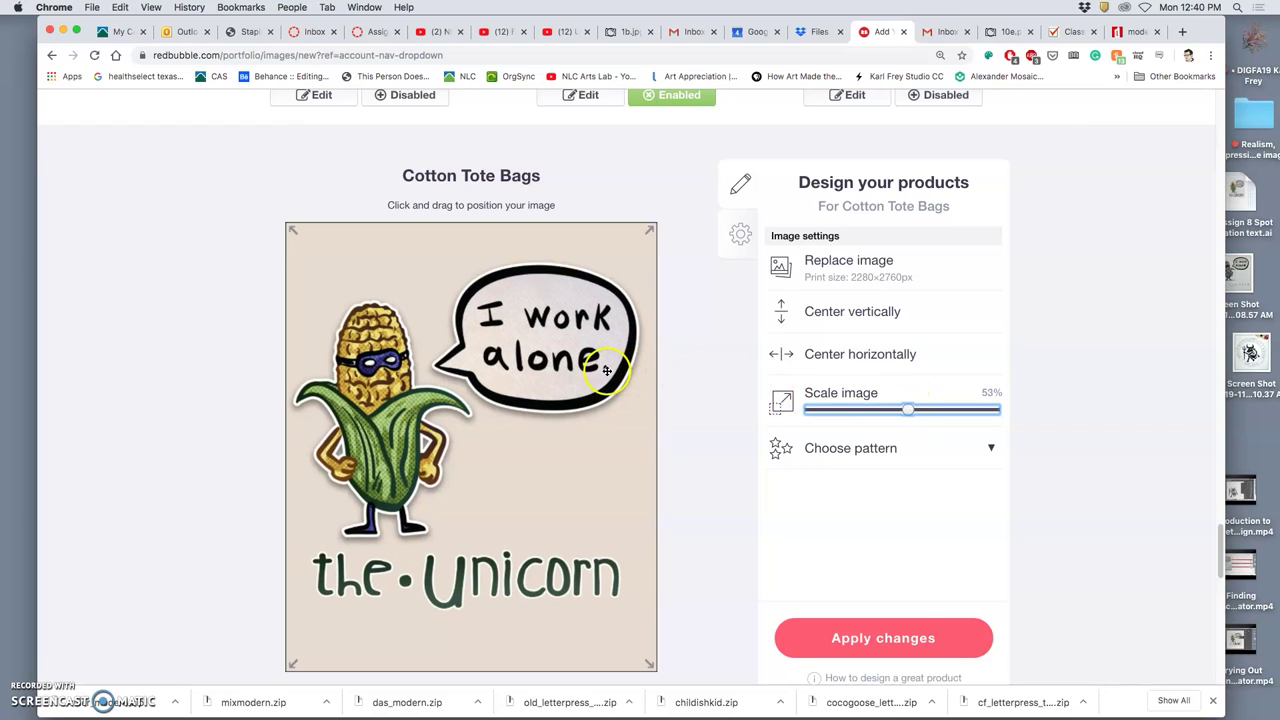
{"action": "left_click_drag", "start_coordinate": [606, 371], "coordinate": [611, 374]}
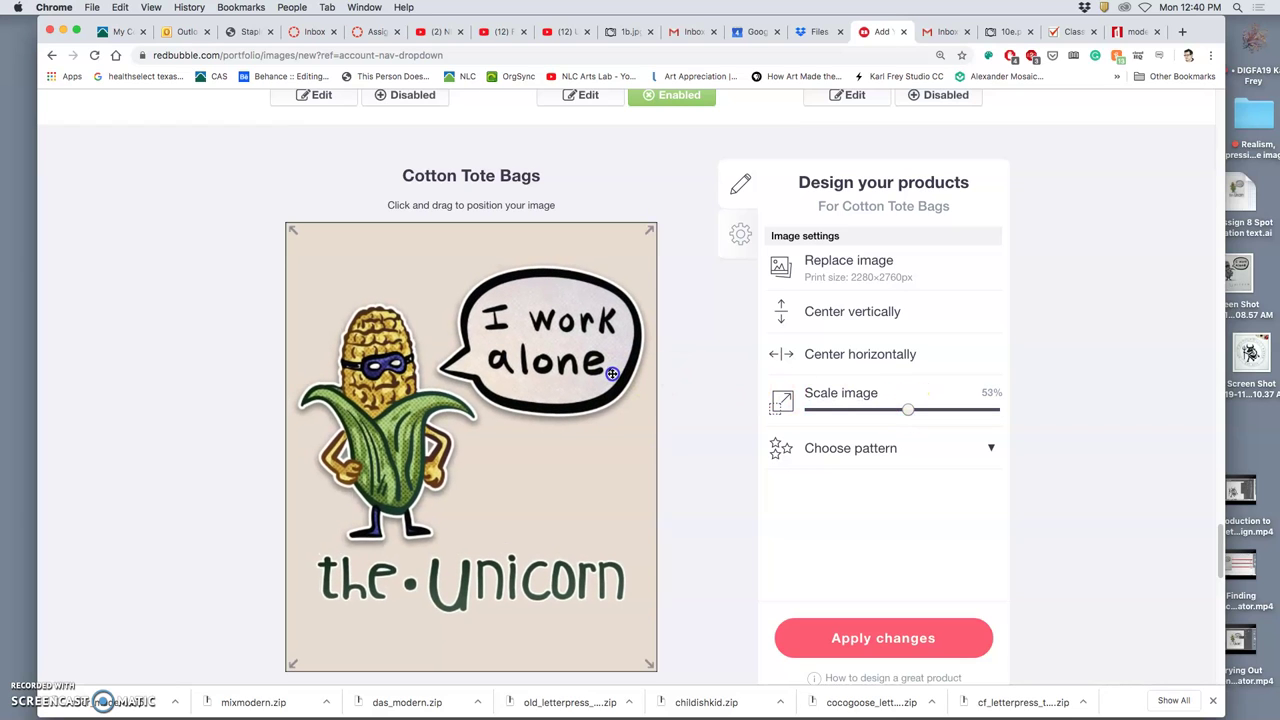
{"action": "scroll", "coordinate": [738, 395], "scroll_direction": "up", "scroll_amount": 5}
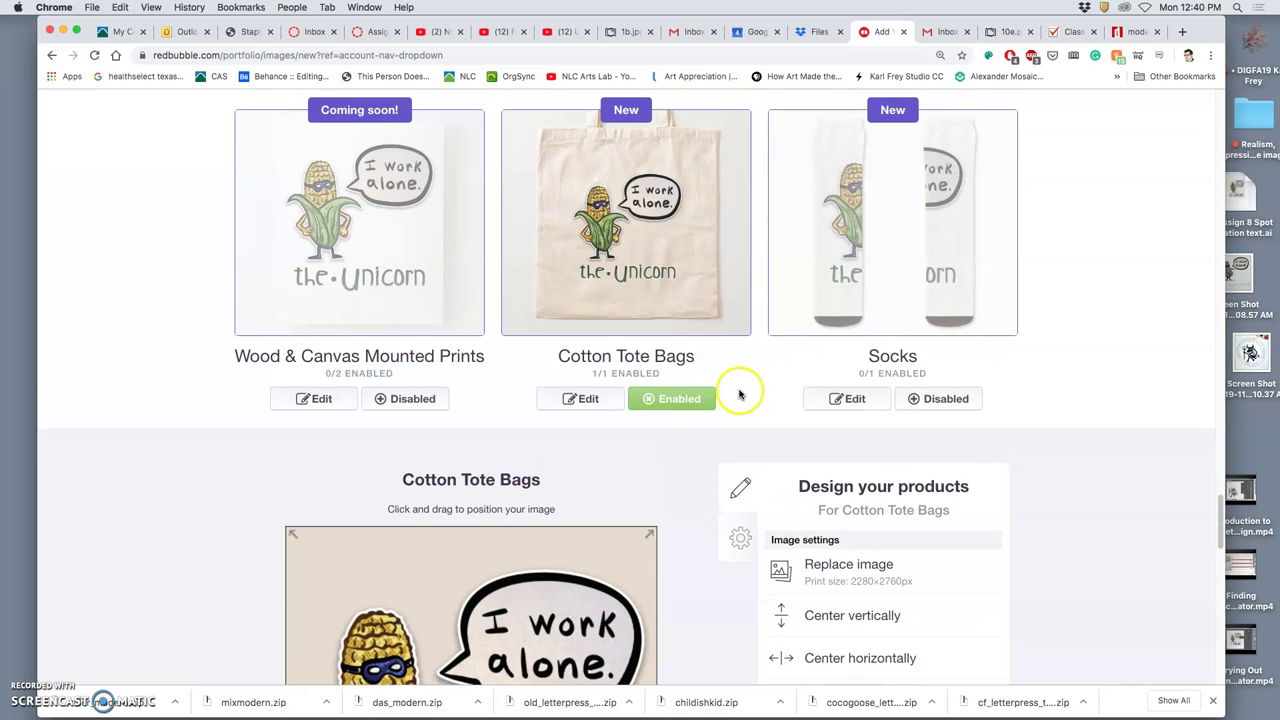
{"action": "scroll", "coordinate": [621, 497], "scroll_direction": "down", "scroll_amount": 2}
{"action": "left_click_drag", "start_coordinate": [621, 497], "coordinate": [590, 486]}
{"action": "scroll", "coordinate": [694, 386], "scroll_direction": "up", "scroll_amount": 3}
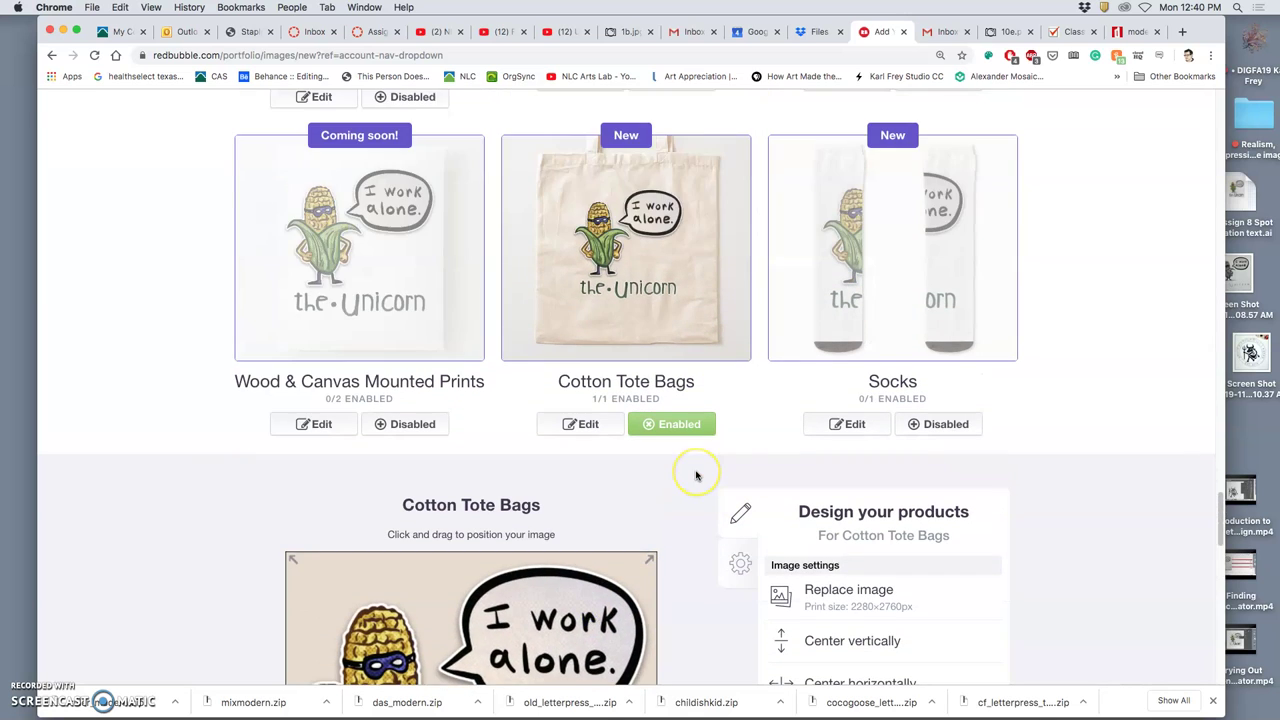
{"action": "scroll", "coordinate": [697, 476], "scroll_direction": "down", "scroll_amount": 3}
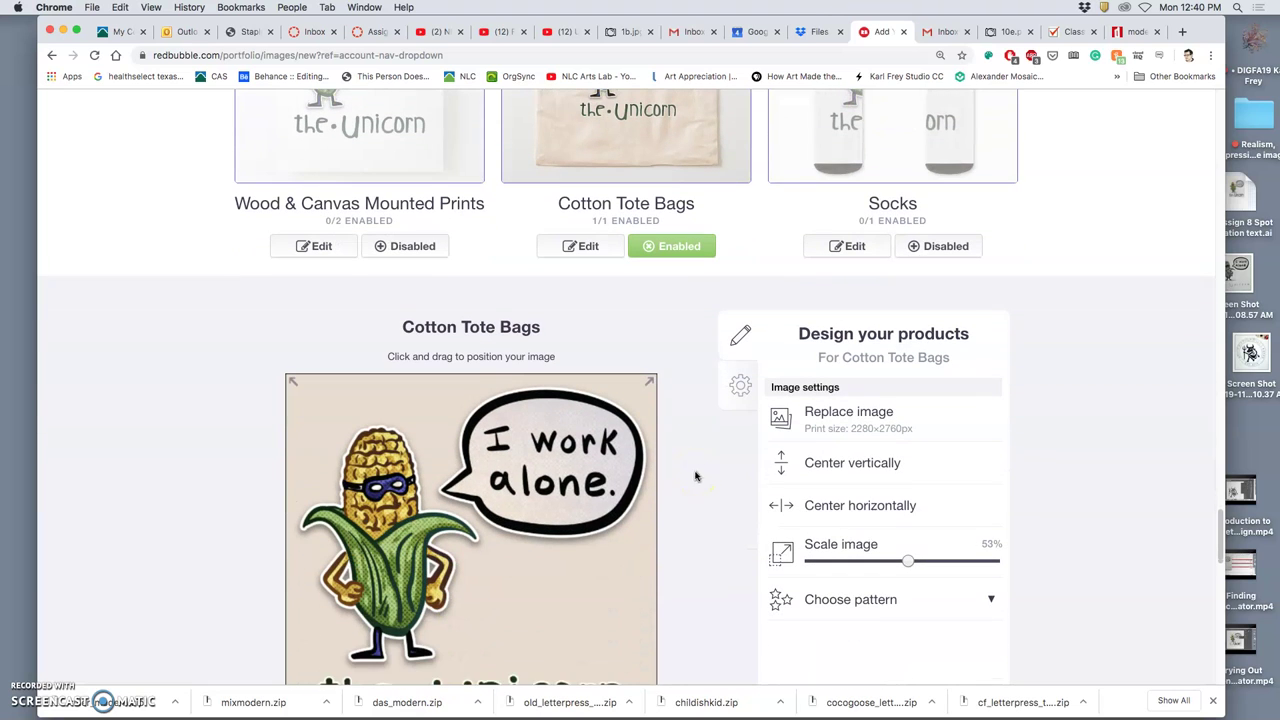
Apply the tote bag changes and tag the work as Design & Illustration media.
{"action": "scroll", "coordinate": [743, 508], "scroll_direction": "down", "scroll_amount": 6}
{"action": "left_click", "coordinate": [866, 462]}
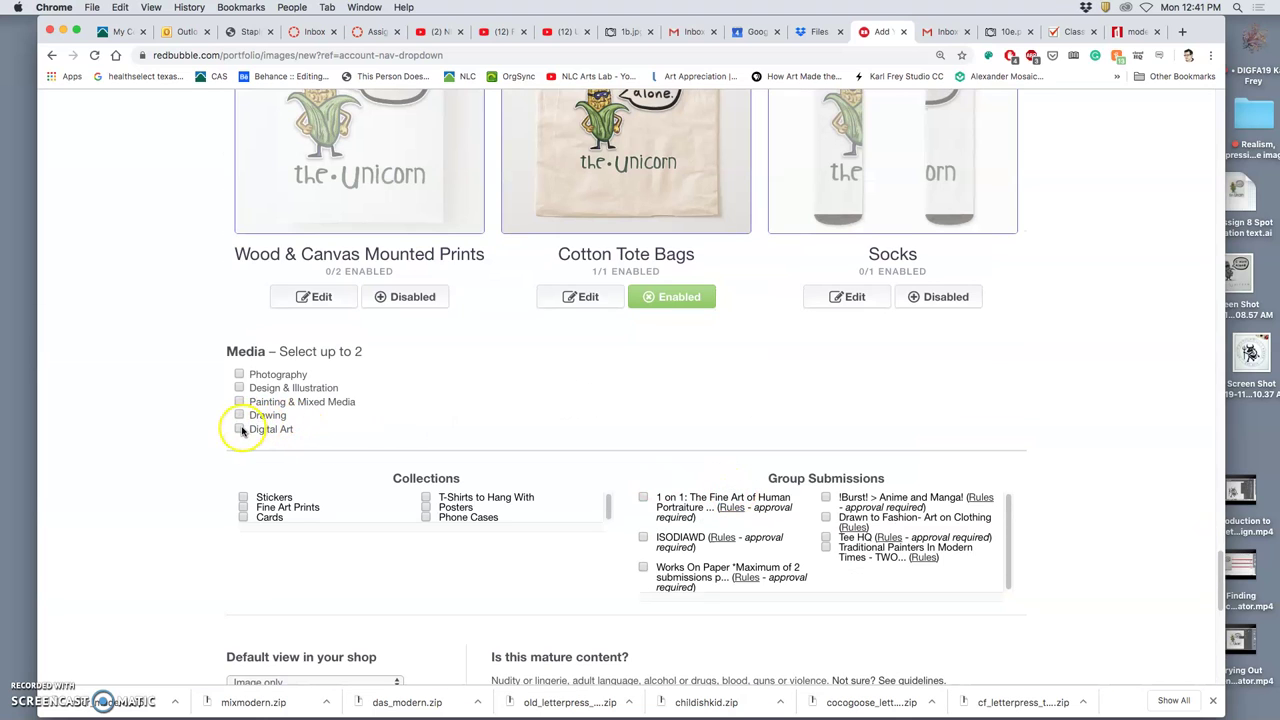
{"action": "left_click", "coordinate": [239, 388]}
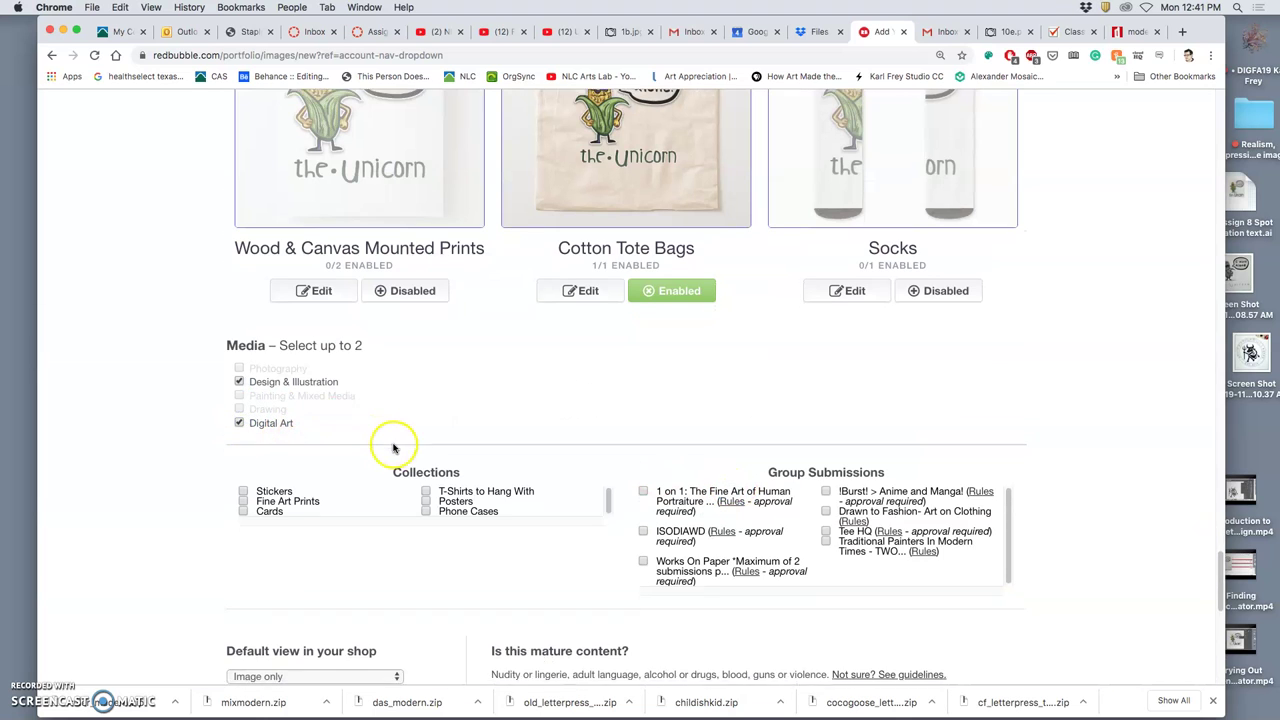
Set the default view to T-Shirts & Hoodies, mark it non-mature, and confirm selling rights.
{"action": "scroll", "coordinate": [394, 448], "scroll_direction": "down", "scroll_amount": 1}
{"action": "scroll", "coordinate": [421, 483], "scroll_direction": "down", "scroll_amount": 1}
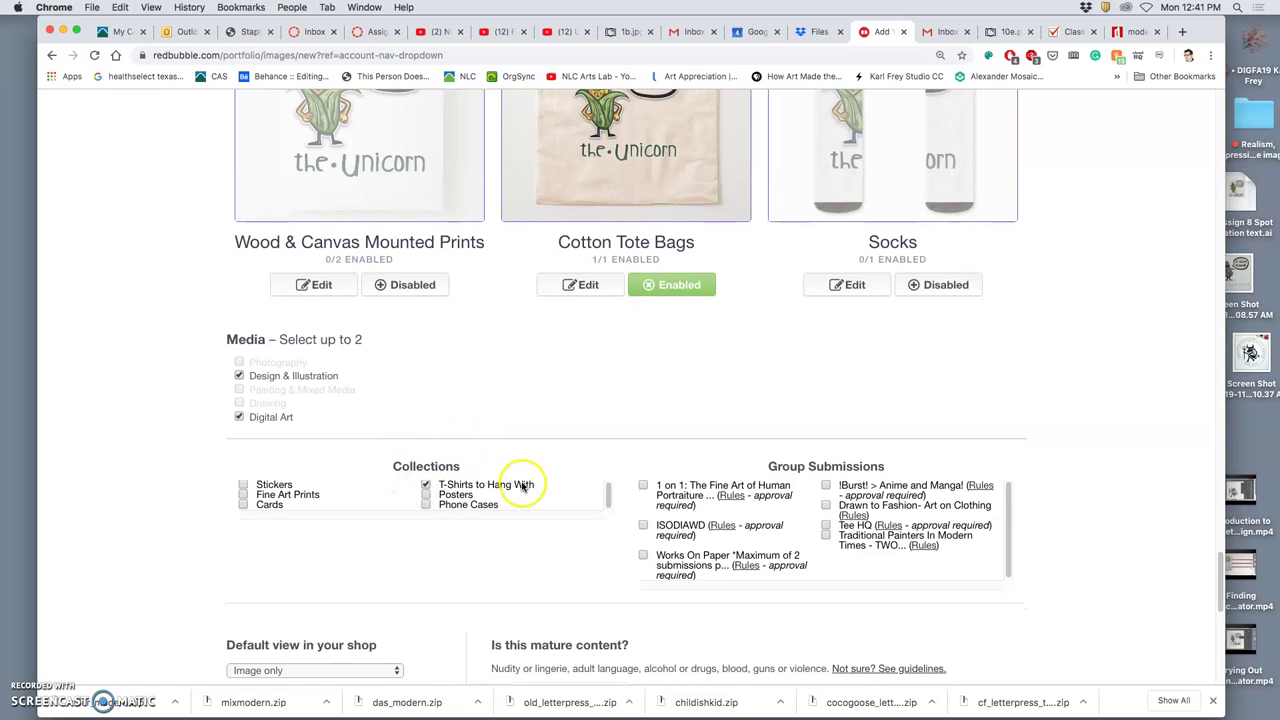
{"action": "scroll", "coordinate": [491, 534], "scroll_direction": "down", "scroll_amount": 5}
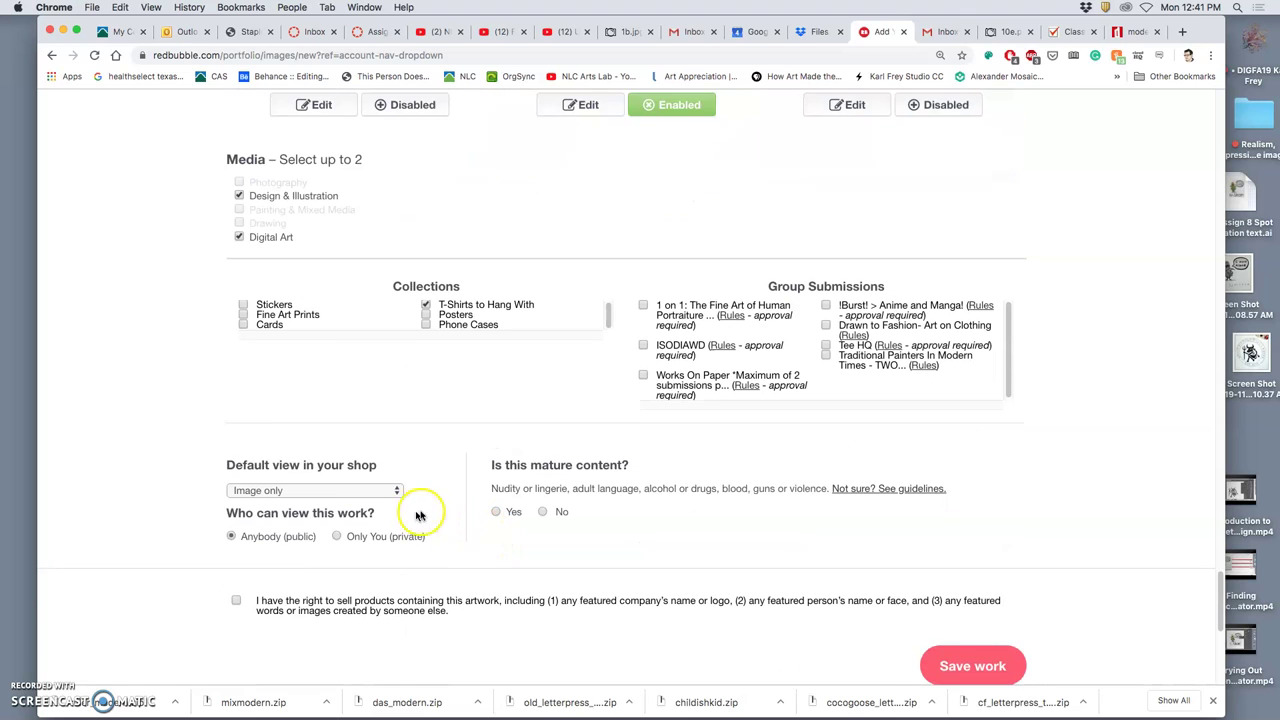
{"action": "left_click", "coordinate": [396, 497]}
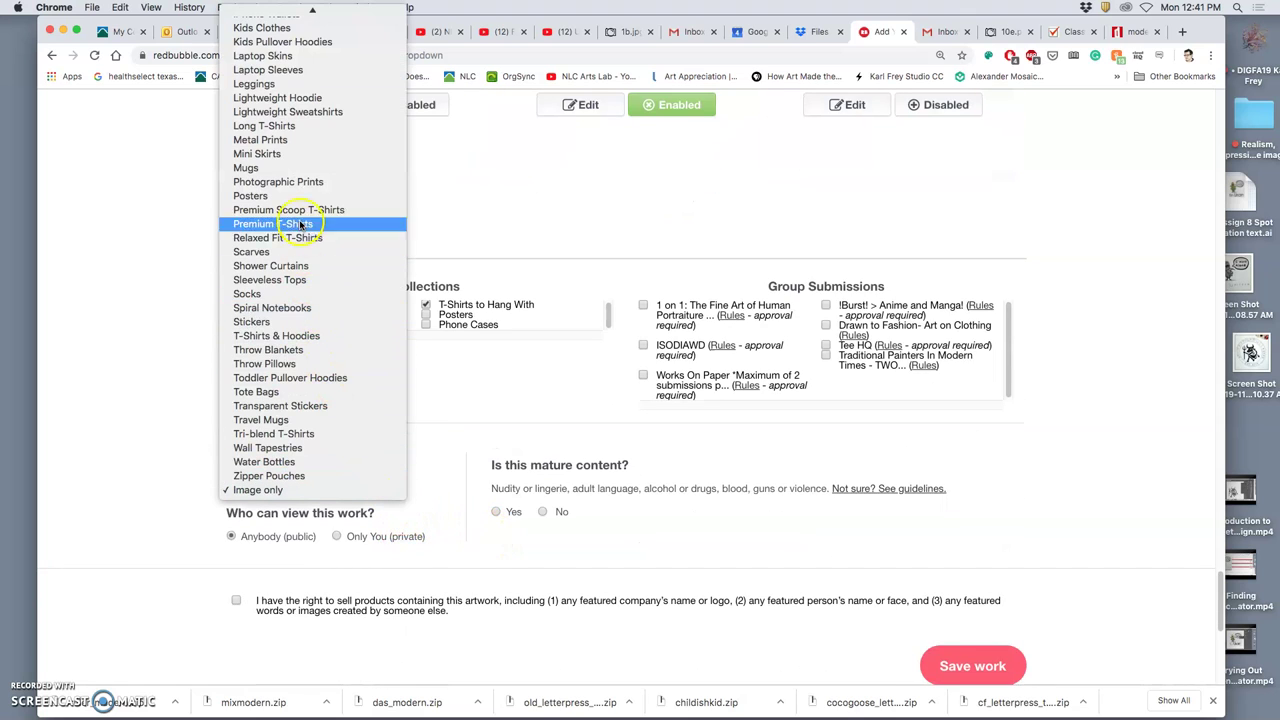
{"action": "left_click", "coordinate": [295, 340]}
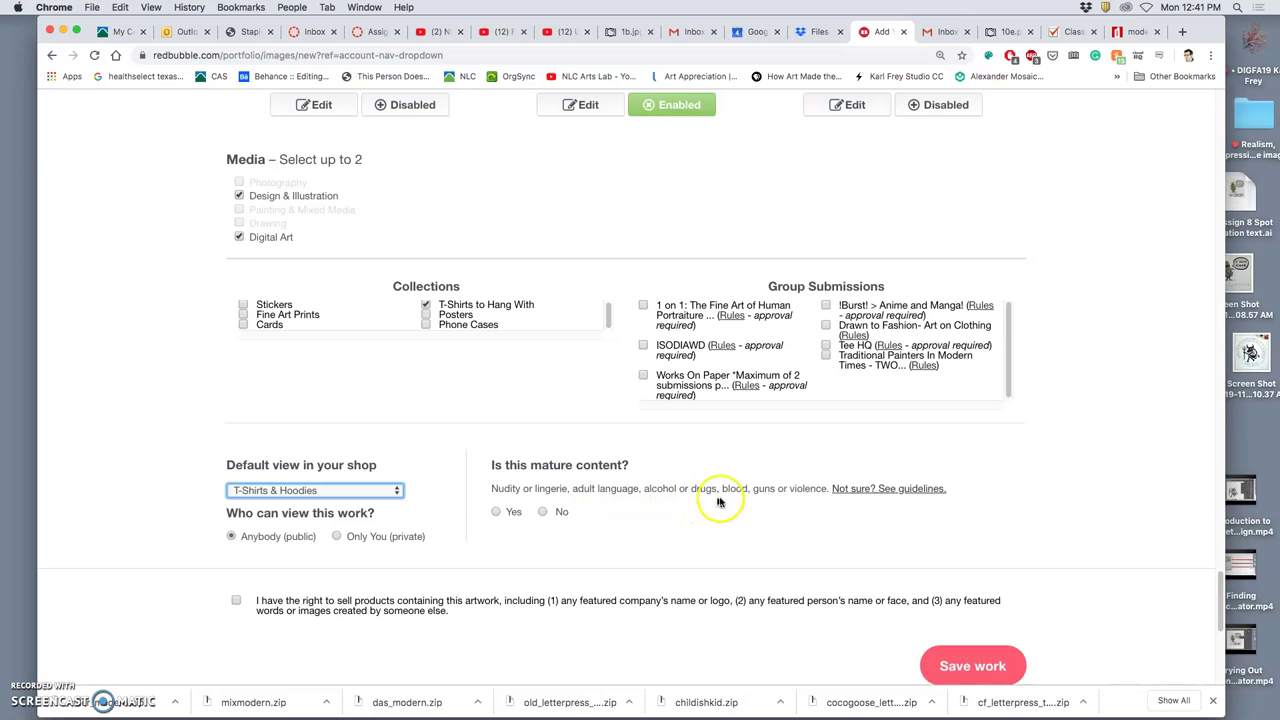
{"action": "left_click", "coordinate": [543, 512]}
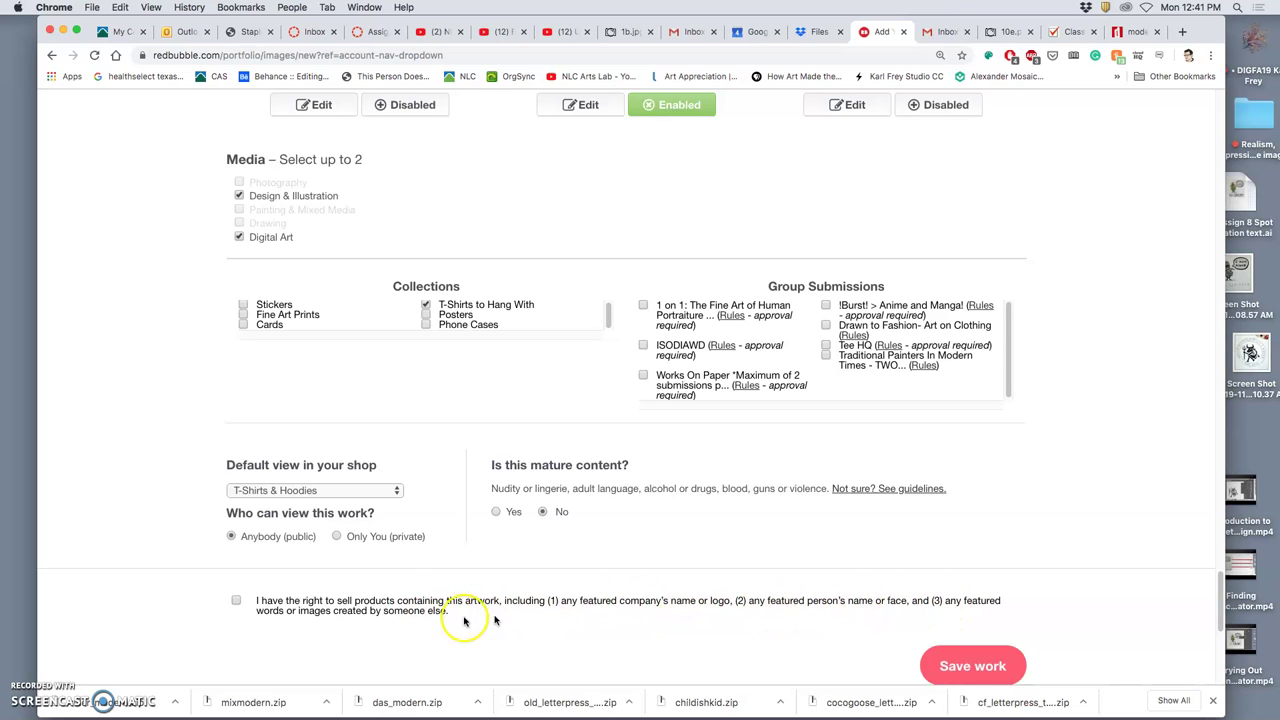
{"action": "scroll", "coordinate": [418, 622], "scroll_direction": "up", "scroll_amount": 1}
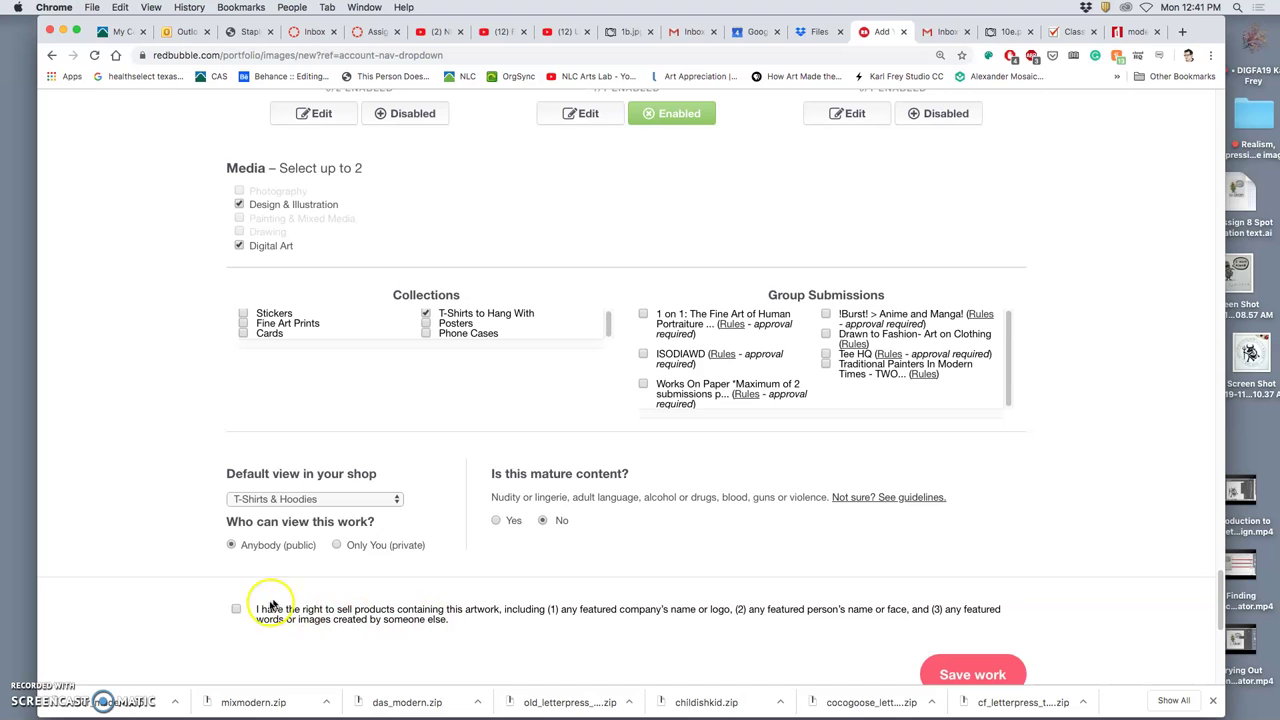
{"action": "left_click", "coordinate": [236, 610]}
{"action": "scroll", "coordinate": [571, 612], "scroll_direction": "down", "scroll_amount": 5}
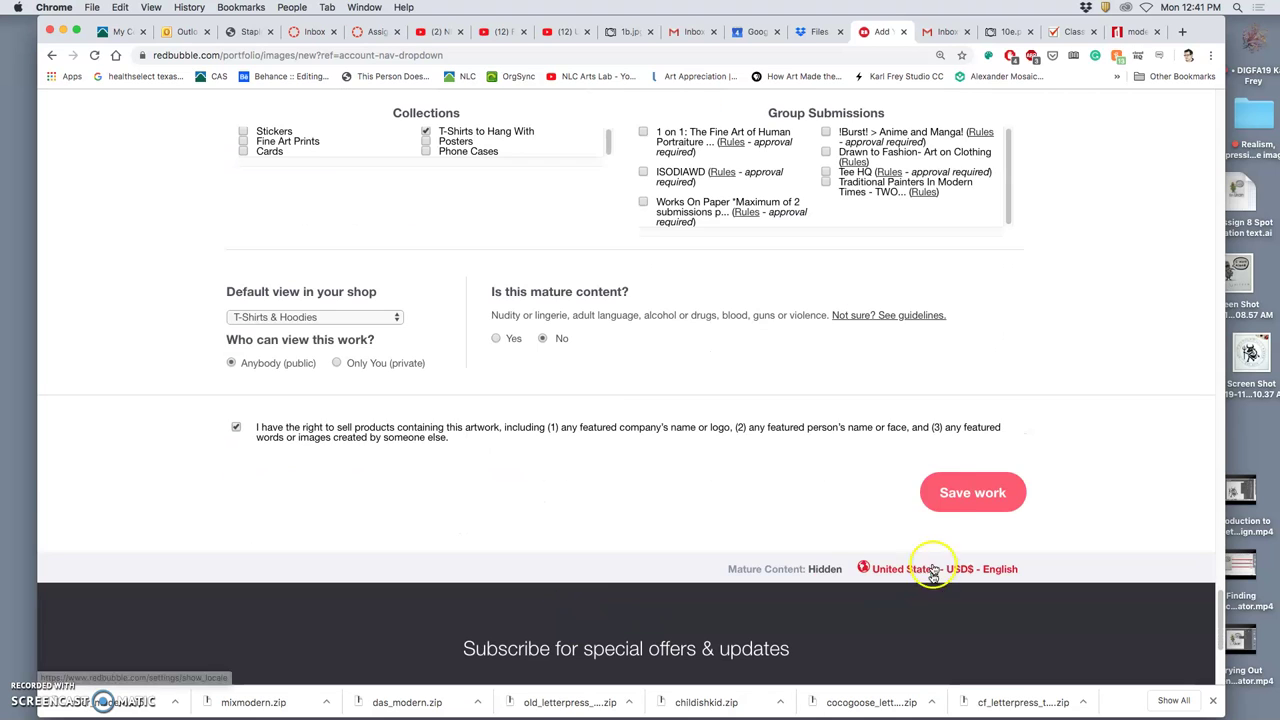
Save the work and wait for processing to finish and the promote page to load.
{"action": "left_click", "coordinate": [955, 500]}
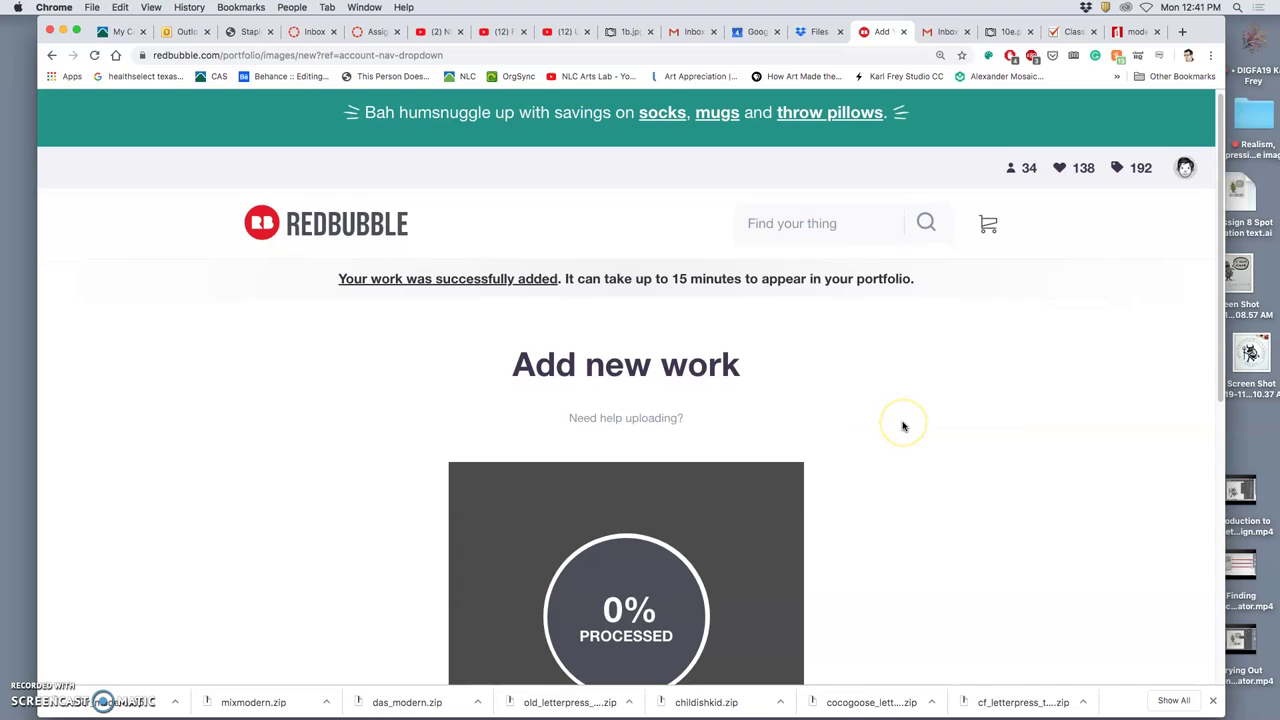
{"action": "scroll", "coordinate": [903, 426], "scroll_direction": "down", "scroll_amount": 1}
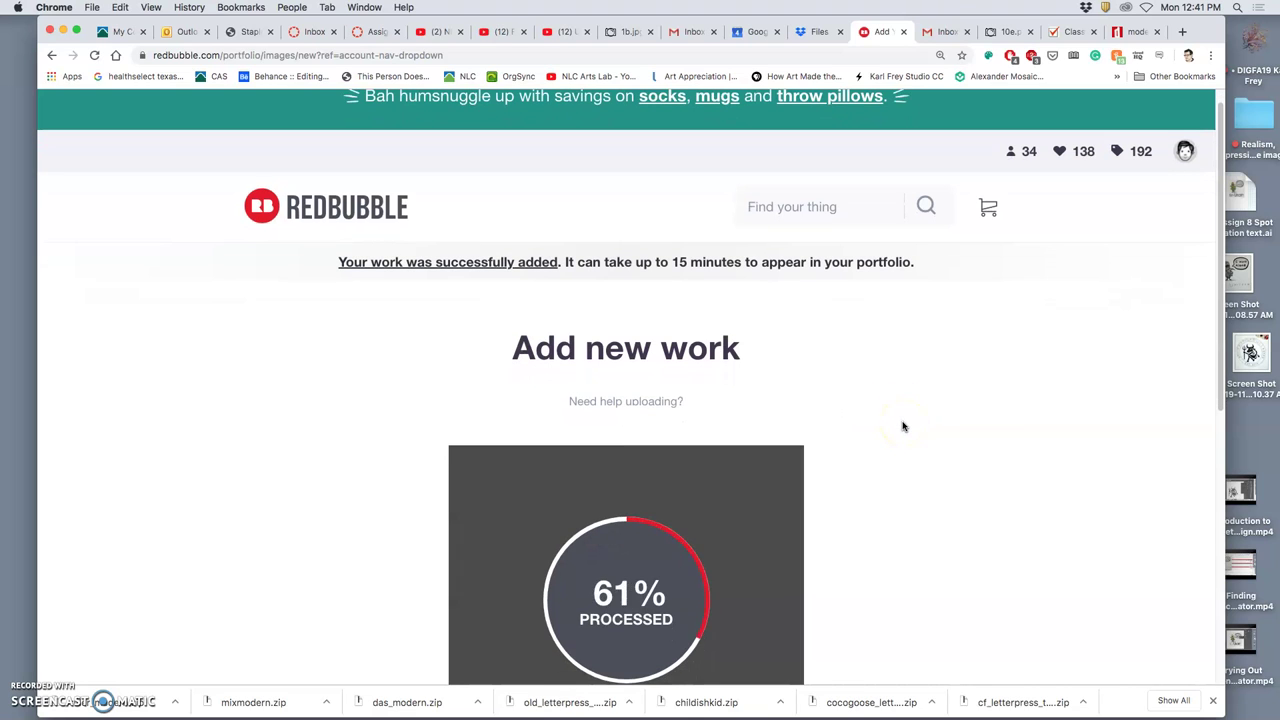
{"action": "scroll", "coordinate": [903, 426], "scroll_direction": "down", "scroll_amount": 2}
{"action": "scroll", "coordinate": [903, 426], "scroll_direction": "down", "scroll_amount": 3}
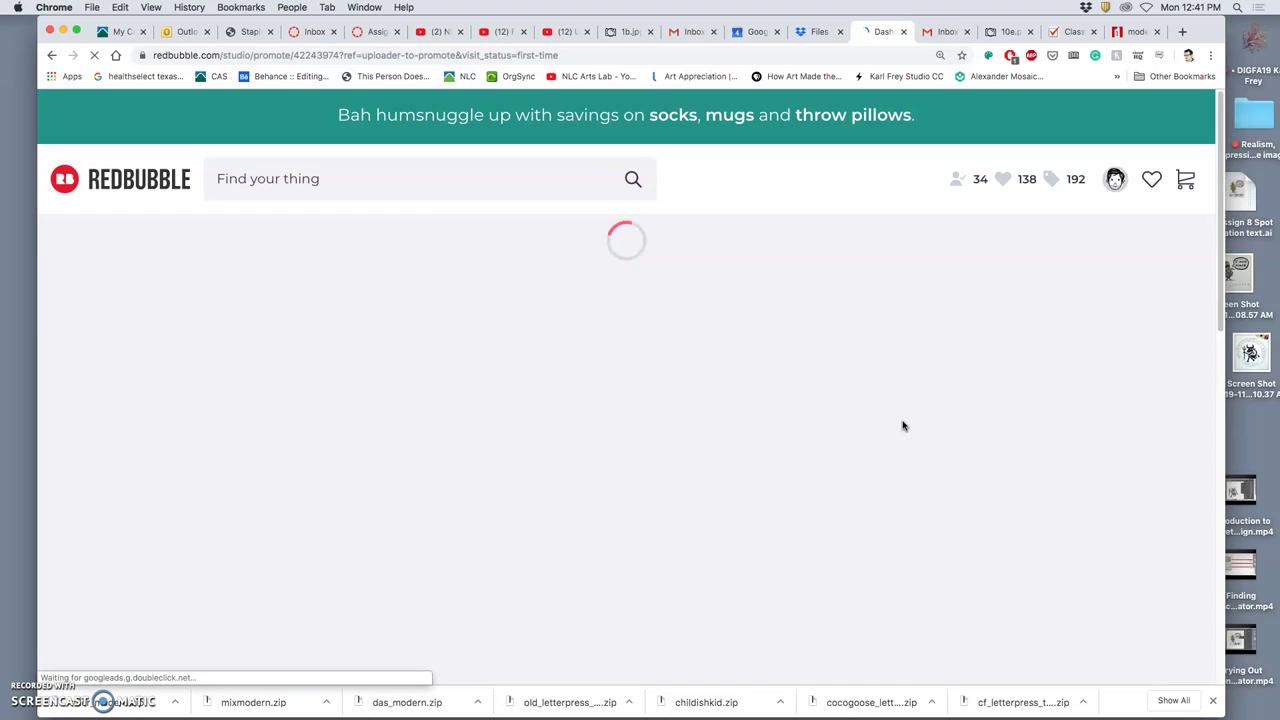
{"action": "left_click", "coordinate": [898, 427]}
{"action": "scroll", "coordinate": [896, 427], "scroll_direction": "down", "scroll_amount": 3}
{"action": "scroll", "coordinate": [896, 427], "scroll_direction": "down", "scroll_amount": 3}
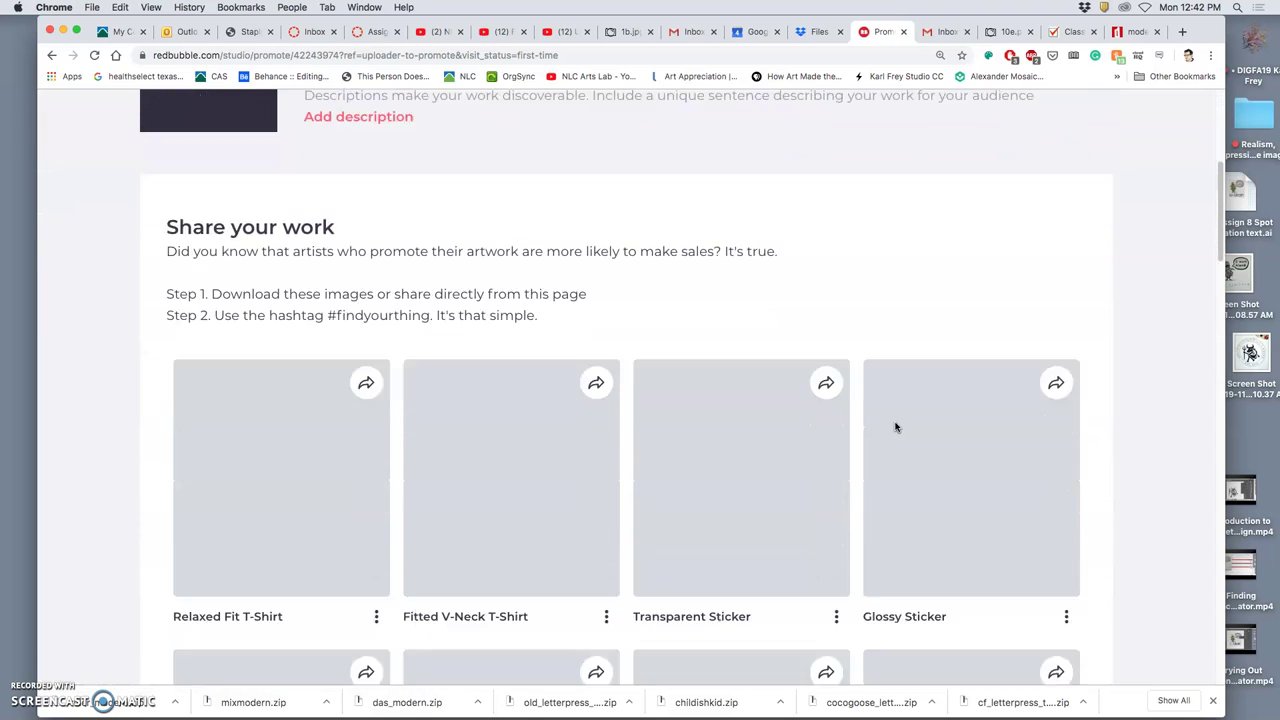
{"action": "scroll", "coordinate": [896, 427], "scroll_direction": "down", "scroll_amount": 3}
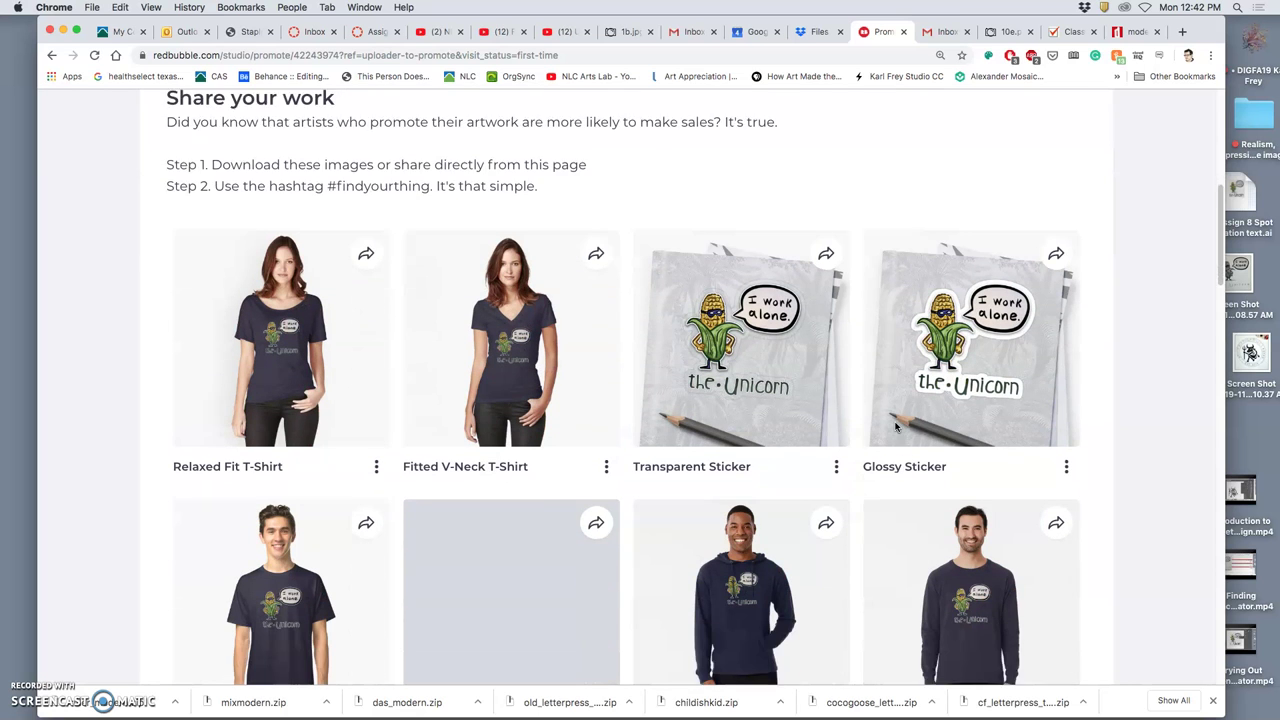
{"action": "left_click", "coordinate": [952, 428]}
{"action": "scroll", "coordinate": [955, 430], "scroll_direction": "down", "scroll_amount": 3}
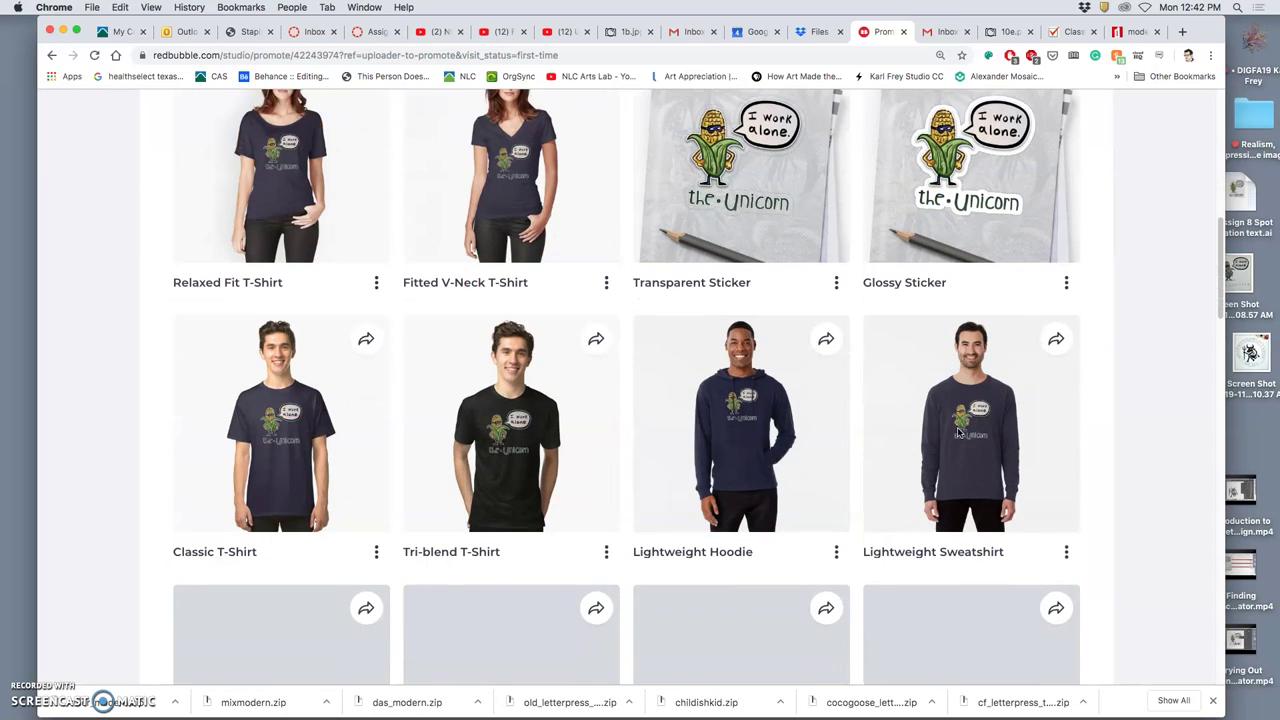
{"action": "scroll", "coordinate": [957, 432], "scroll_direction": "down", "scroll_amount": 10}
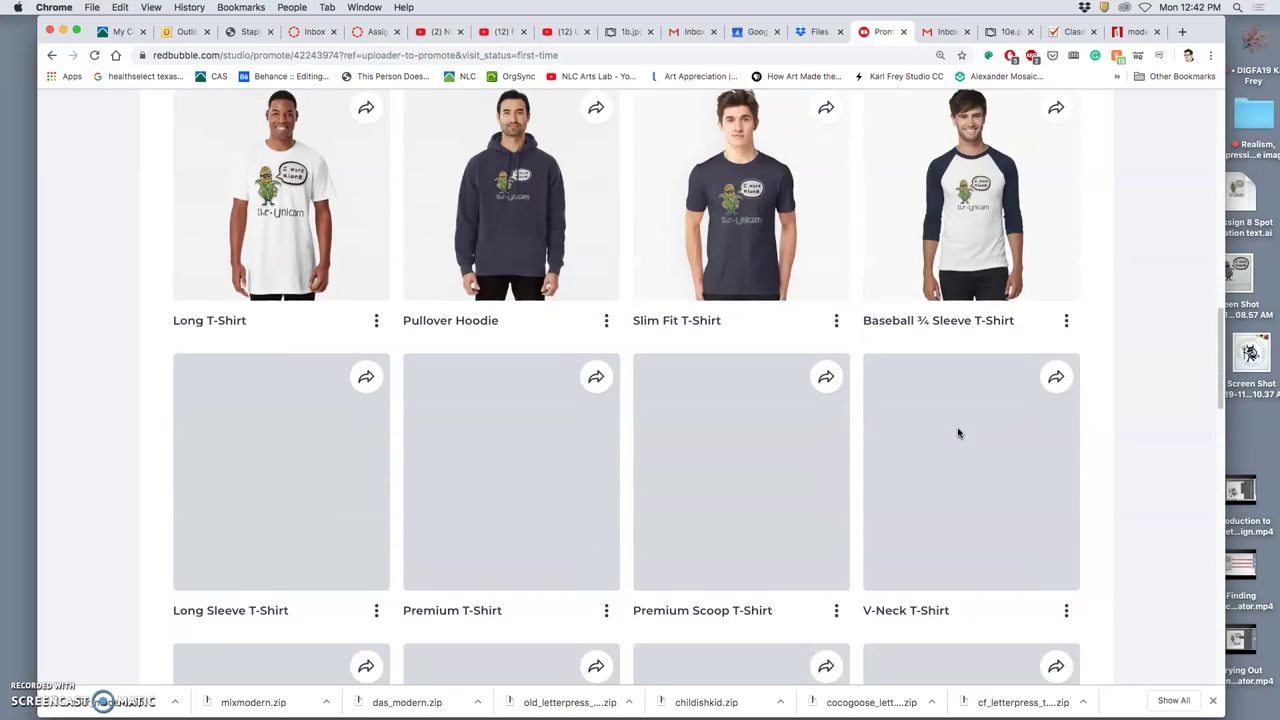
{"action": "scroll", "coordinate": [957, 432], "scroll_direction": "down", "scroll_amount": 3}
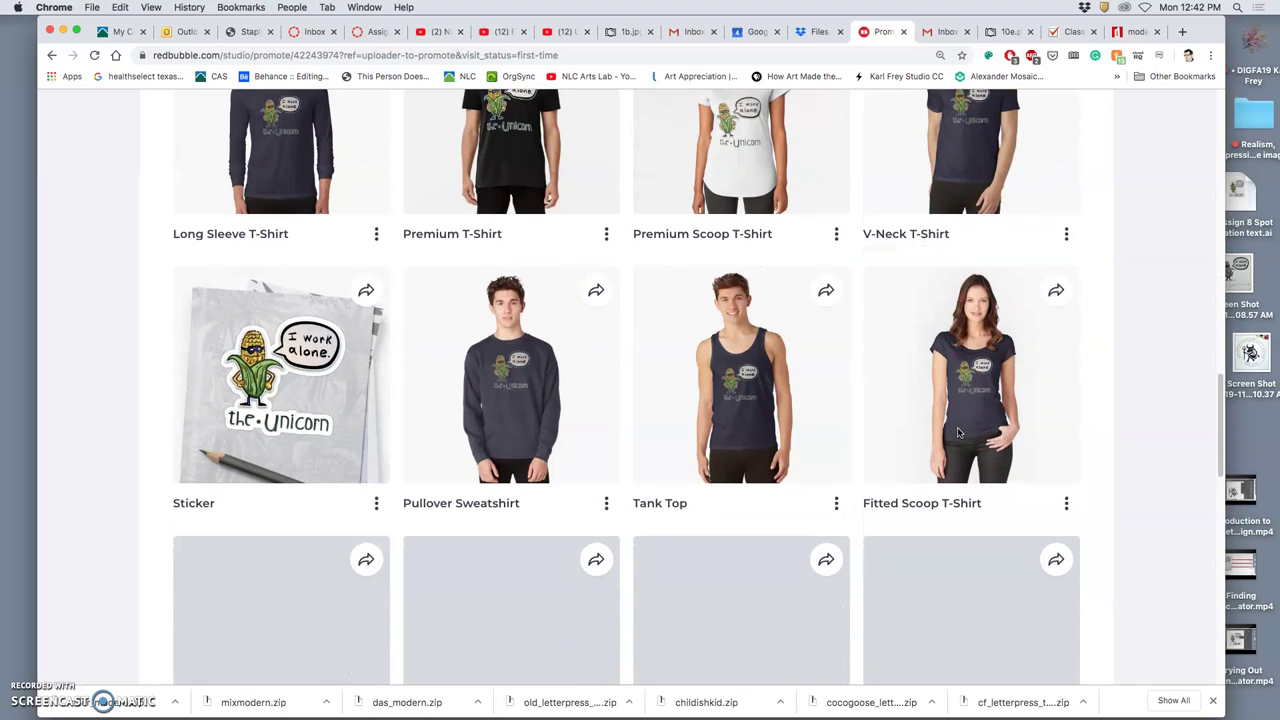
{"action": "scroll", "coordinate": [957, 432], "scroll_direction": "up", "scroll_amount": 4}
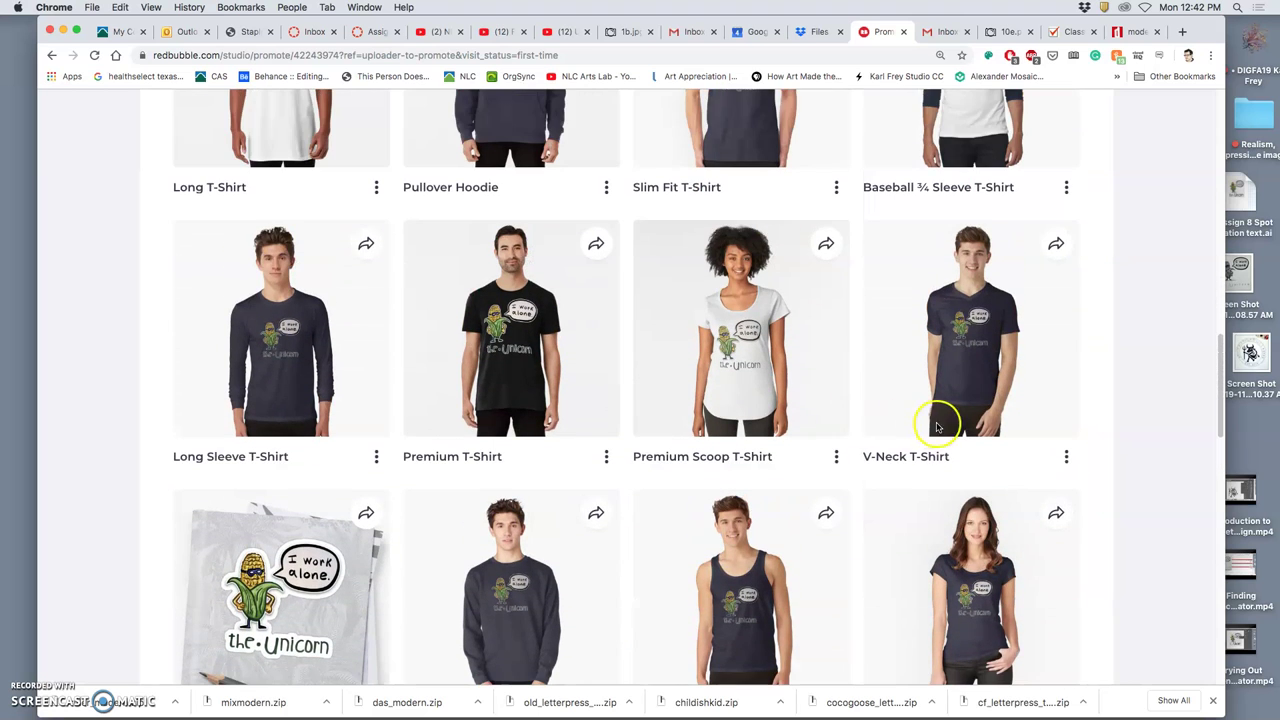
{"action": "scroll", "coordinate": [935, 428], "scroll_direction": "up", "scroll_amount": 1}
{"action": "scroll", "coordinate": [937, 428], "scroll_direction": "down", "scroll_amount": 3}
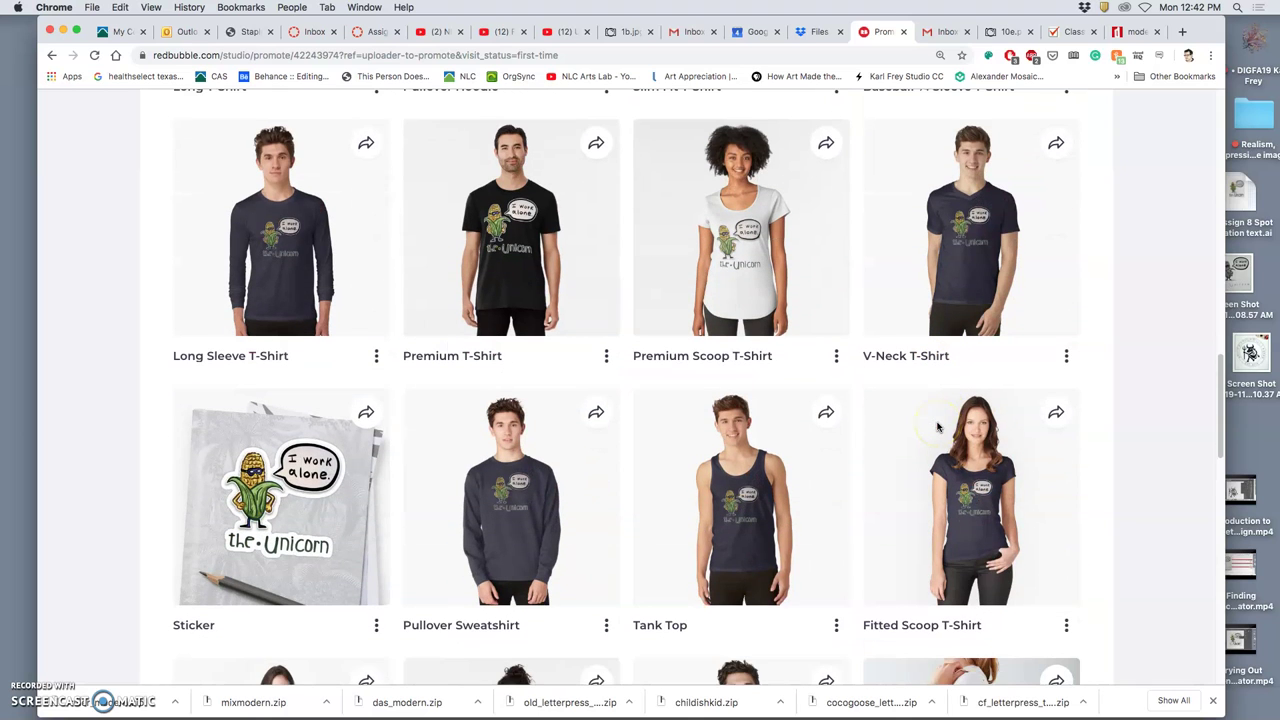
{"action": "scroll", "coordinate": [937, 428], "scroll_direction": "up", "scroll_amount": 6}
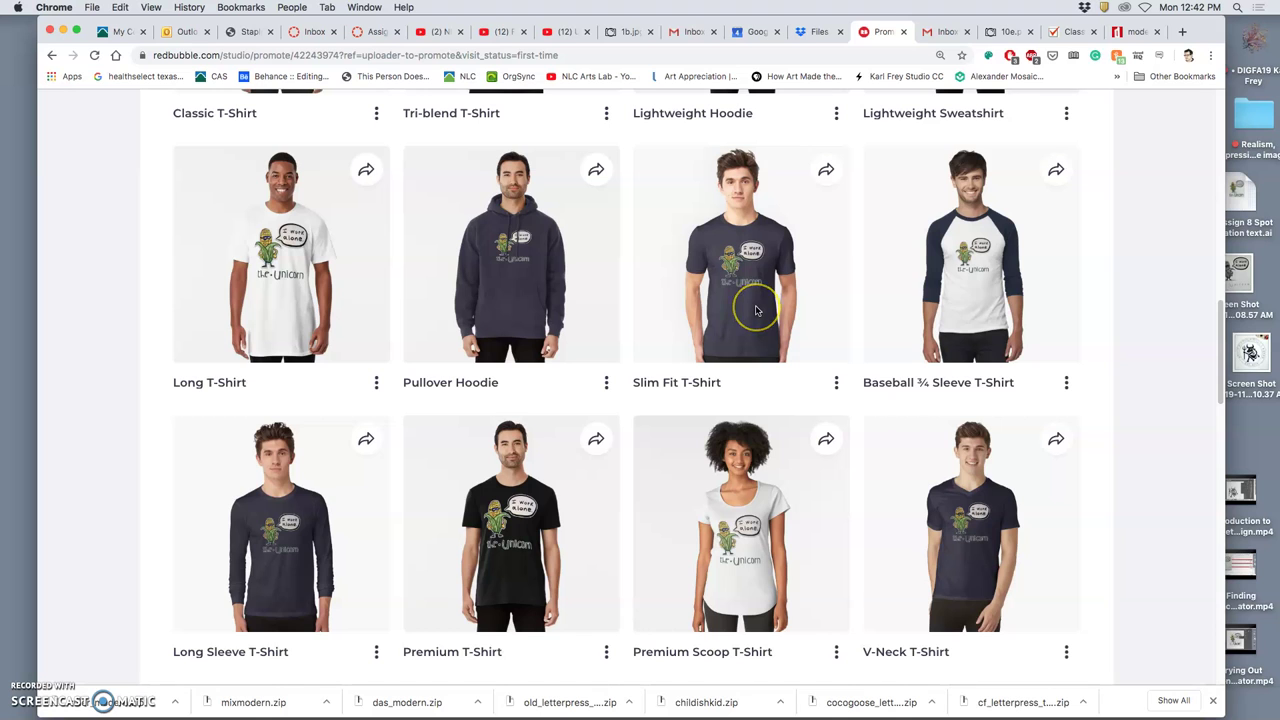
{"action": "scroll", "coordinate": [757, 311], "scroll_direction": "up", "scroll_amount": 7}
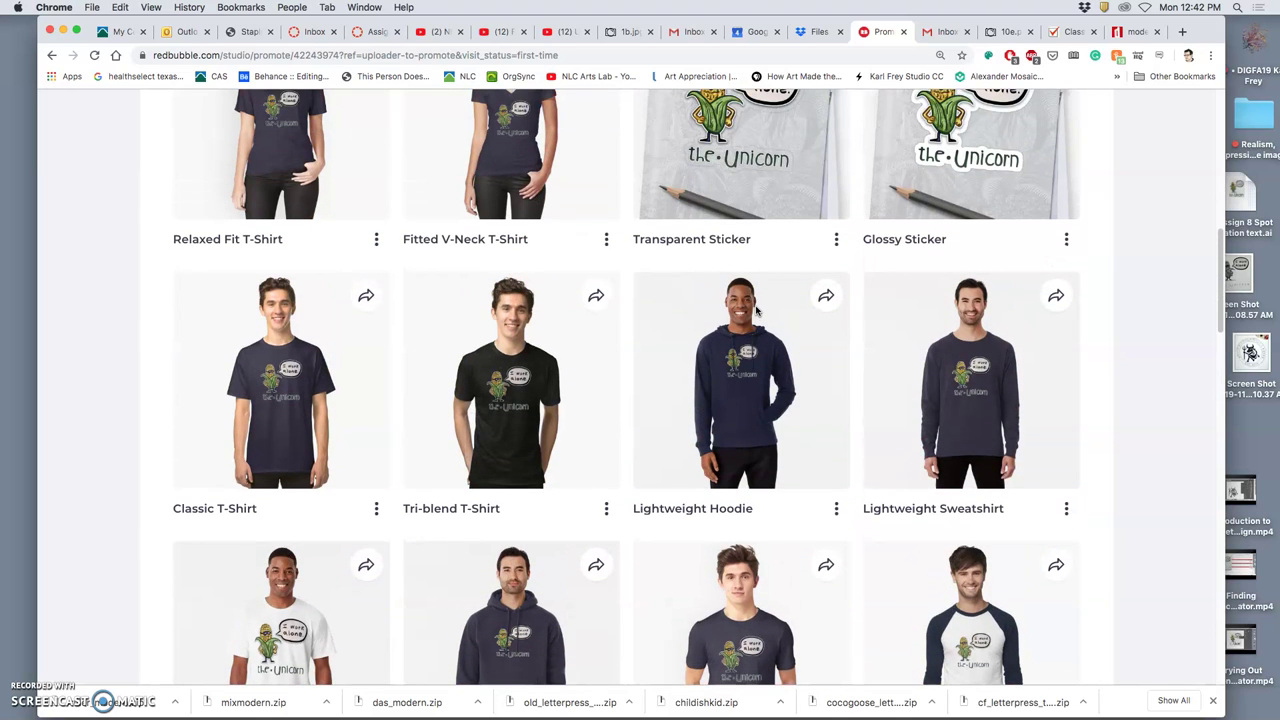
{"action": "scroll", "coordinate": [757, 311], "scroll_direction": "up", "scroll_amount": 2}
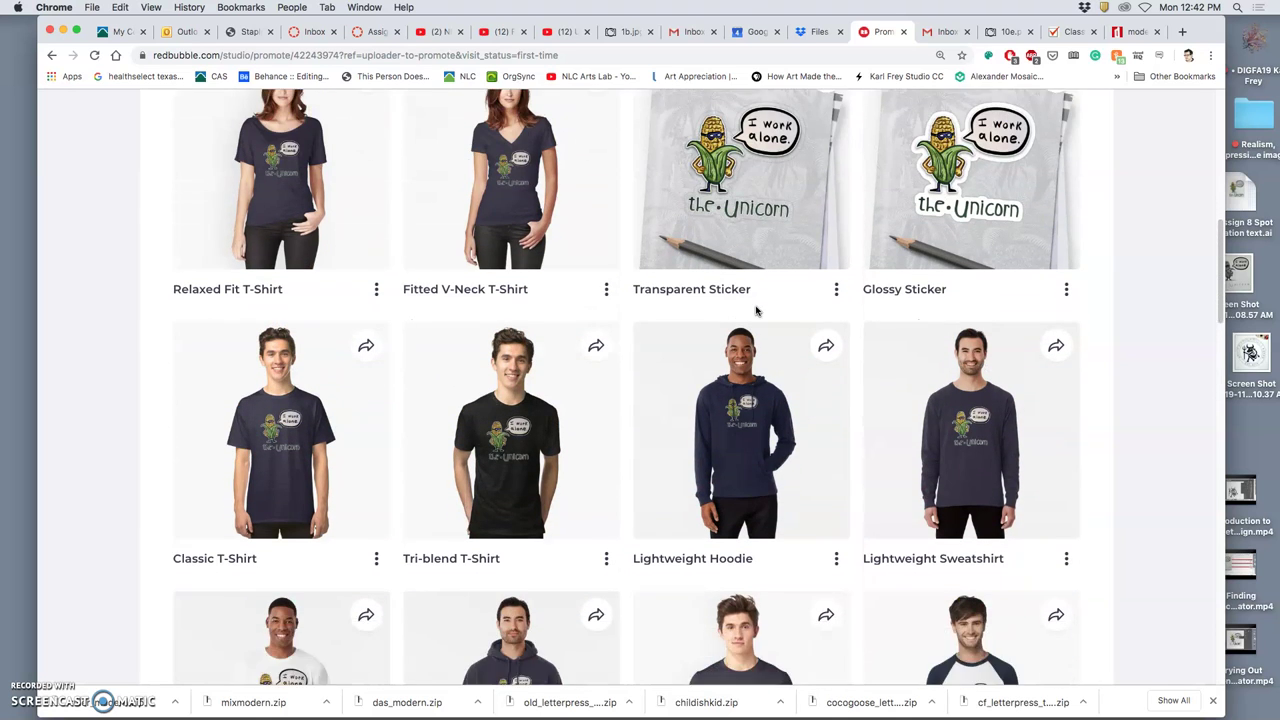
{"action": "scroll", "coordinate": [757, 311], "scroll_direction": "down", "scroll_amount": 2}
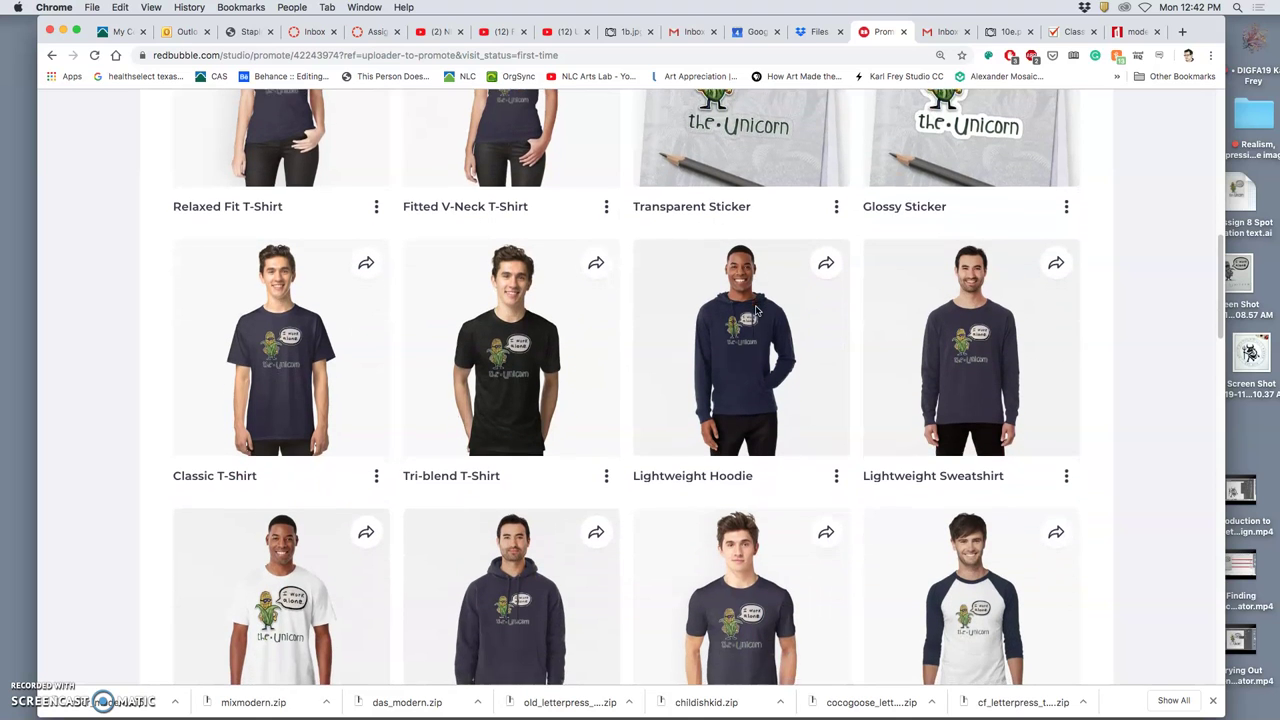
{"action": "scroll", "coordinate": [757, 311], "scroll_direction": "down", "scroll_amount": 3}
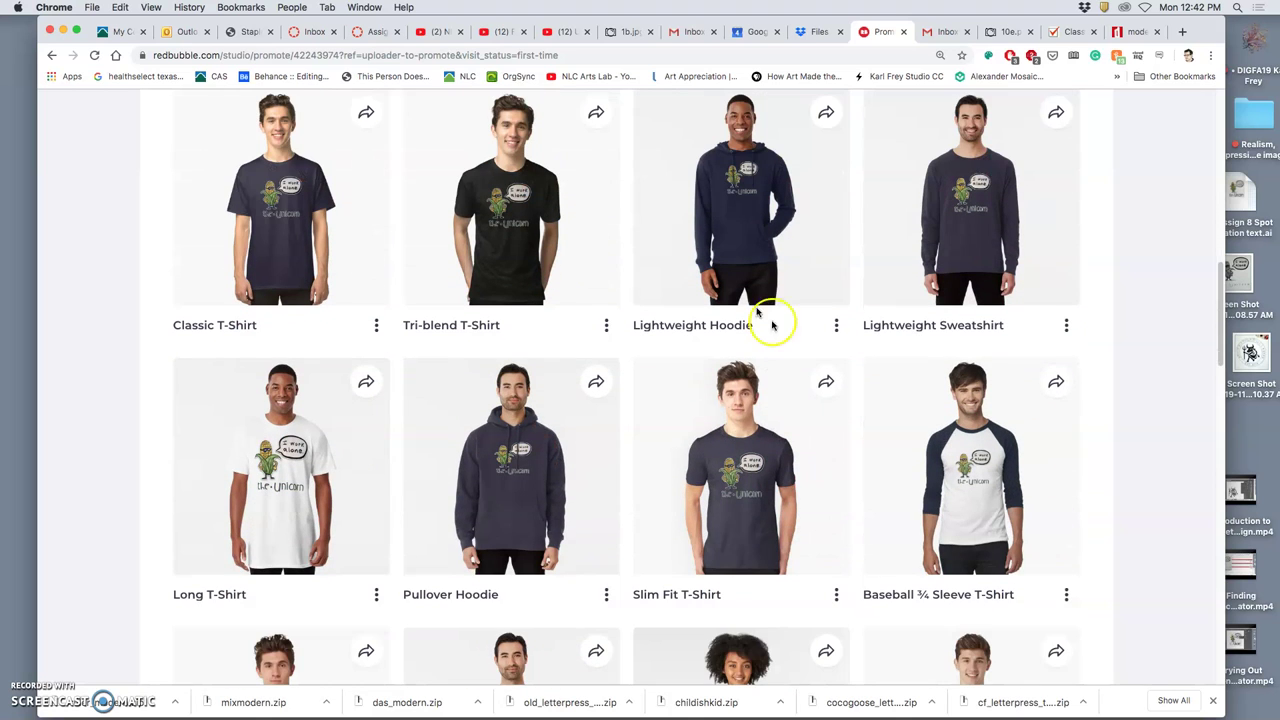
Open the Slim Fit T-Shirt mockup full size in a new tab and save it as a JPEG to the desktop.
{"action": "right_click", "coordinate": [770, 491]}
{"action": "left_click", "coordinate": [791, 494]}
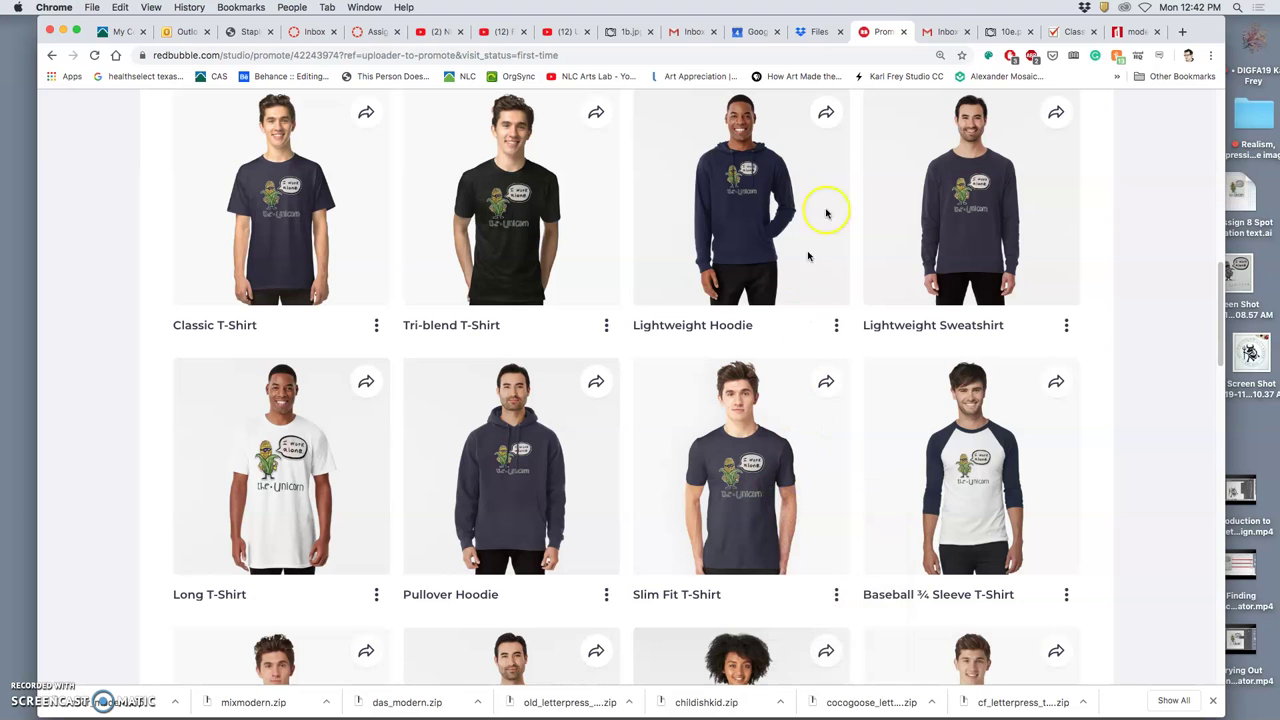
{"action": "left_click", "coordinate": [899, 32]}
{"action": "left_click", "coordinate": [667, 314]}
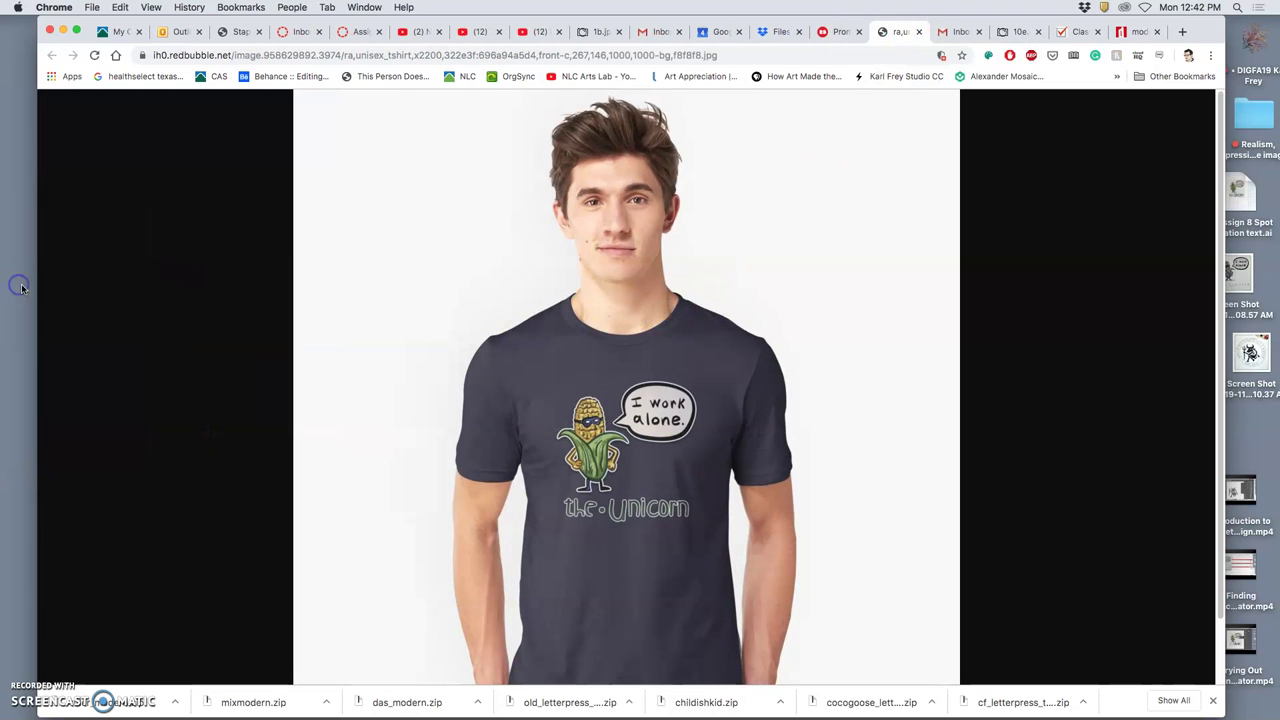
{"action": "left_click", "coordinate": [546, 358]}
{"action": "scroll", "coordinate": [585, 413], "scroll_direction": "down", "scroll_amount": 2}
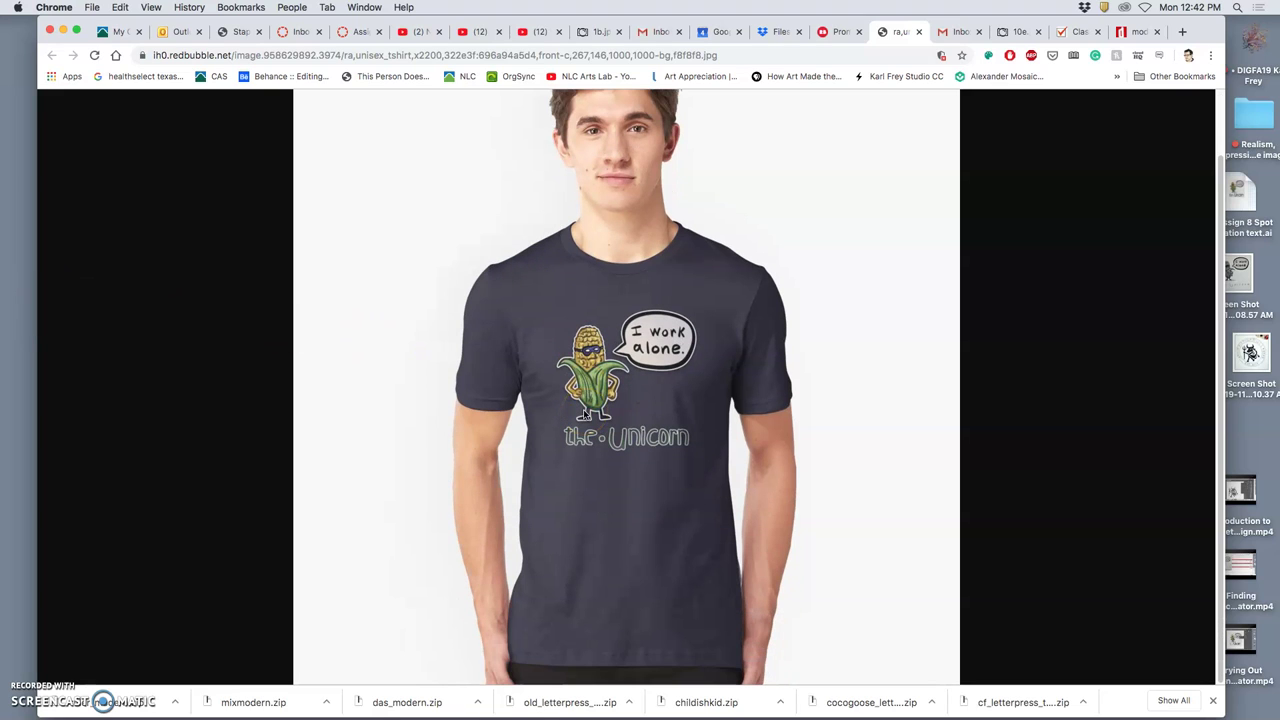
{"action": "left_click", "coordinate": [641, 405]}
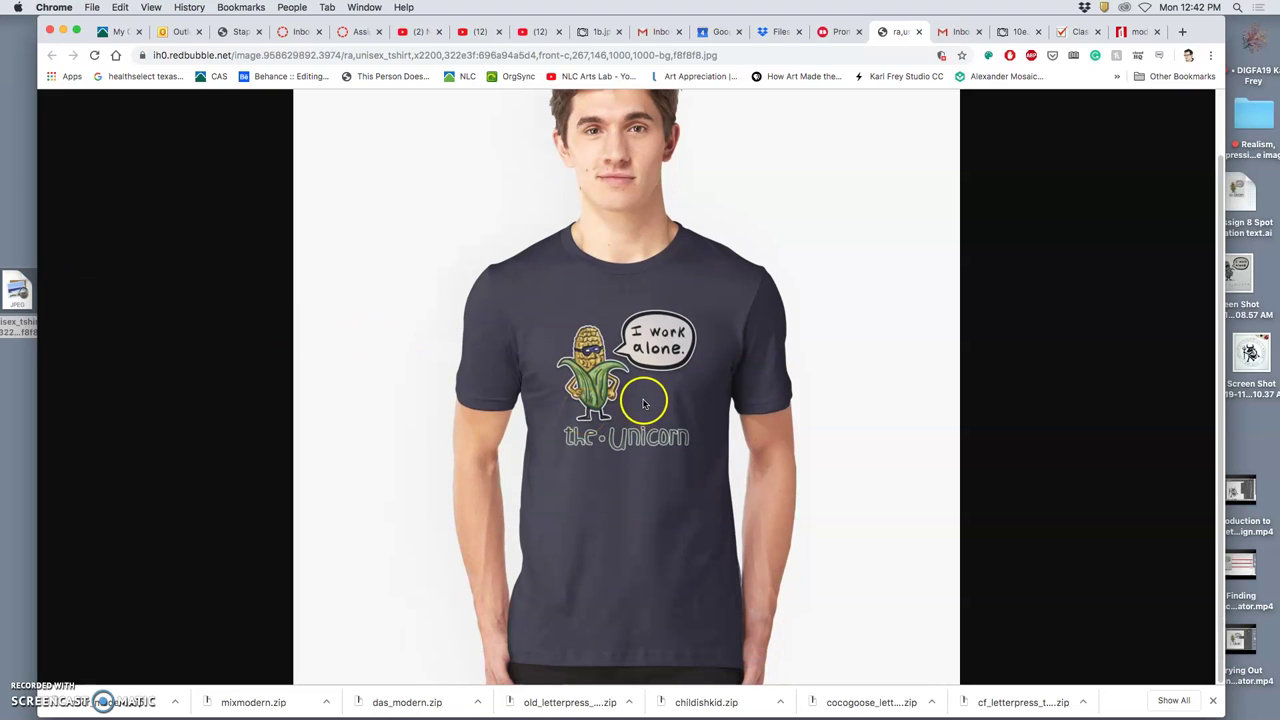